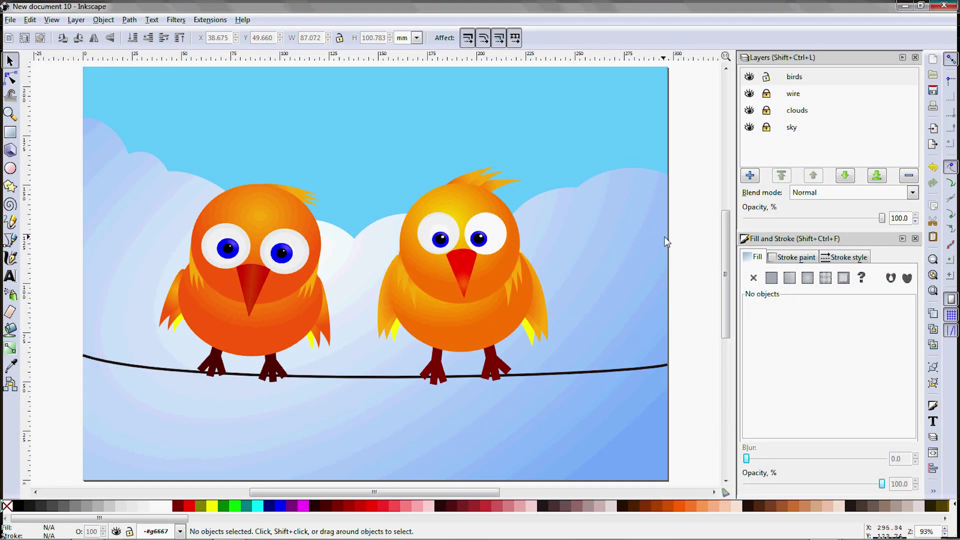
Zoom out on the finished two-bird scene from 93% to 66%.
key(minus)
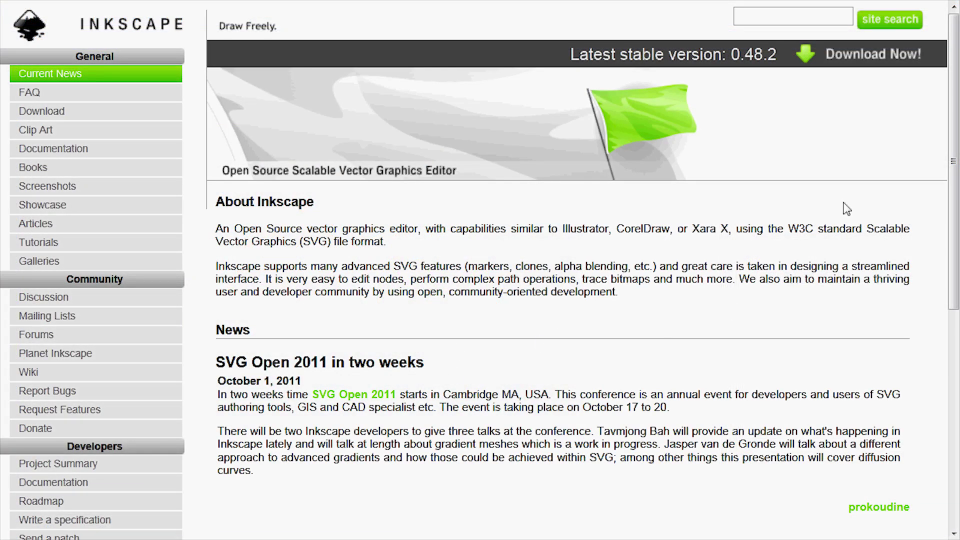
Start the Inkscape download, then scroll the Gamasutra post to its fluffy-bird tutorial images.
click(884, 59)
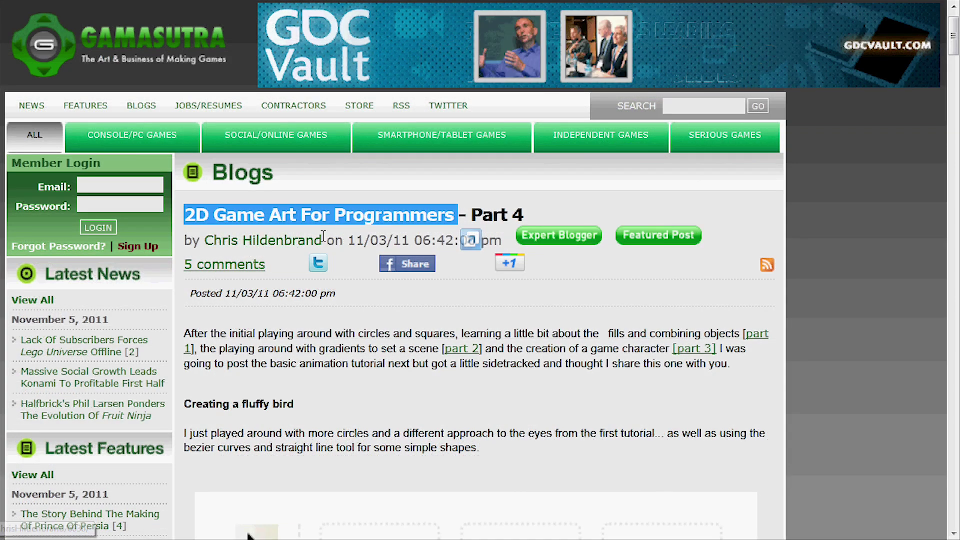
drag(321, 241, 204, 241)
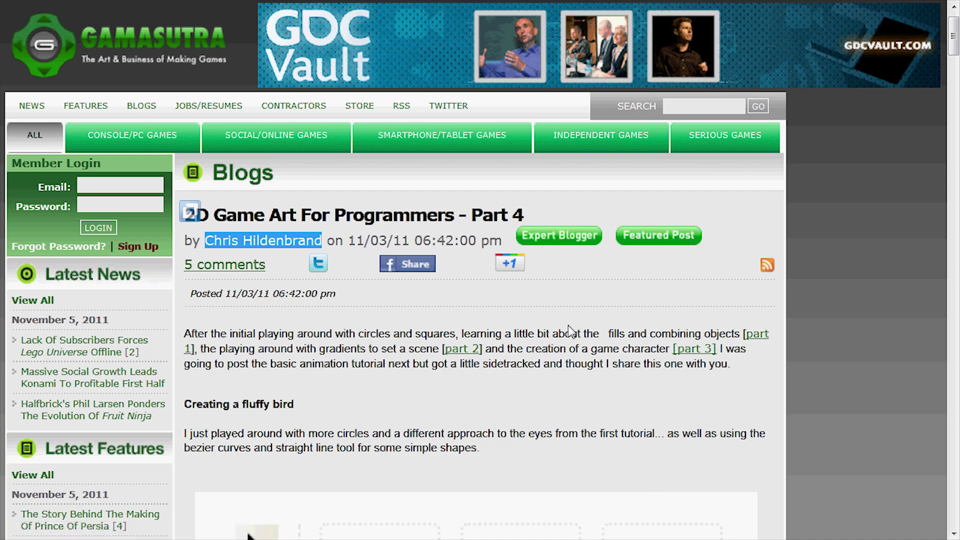
scroll(570, 331, down, 10)
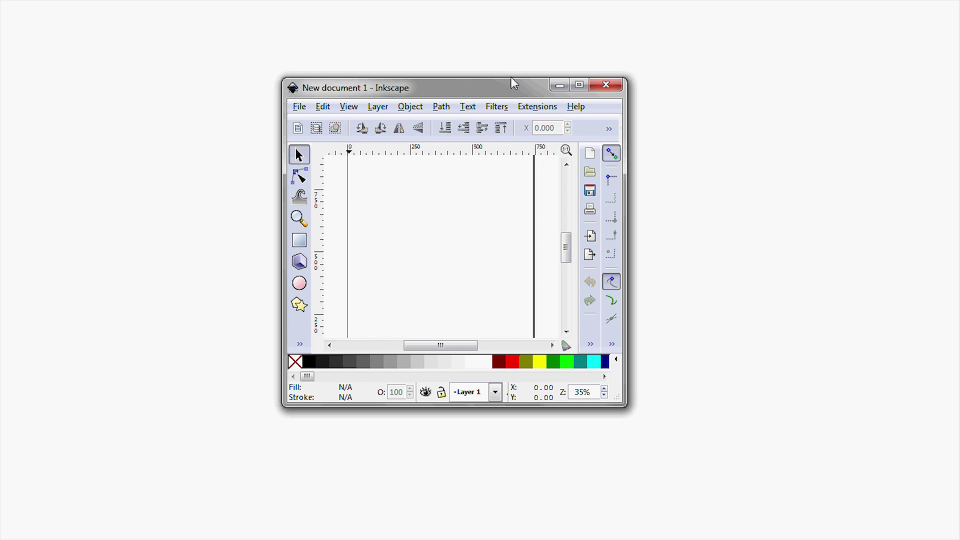
Maximise the new blank document's window.
click(579, 85)
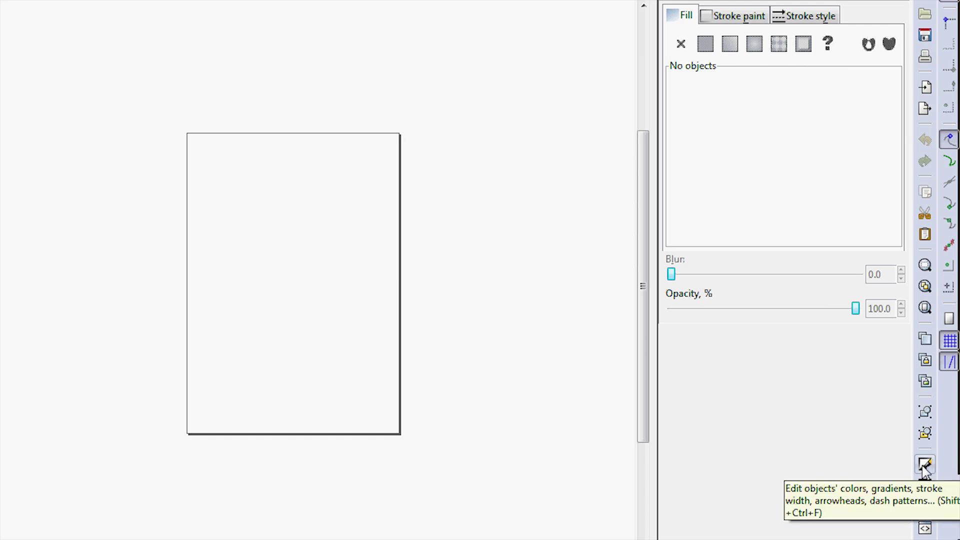
Dock the Layers panel listing Layer 1 above Fill and Stroke and enlarge it.
click(925, 507)
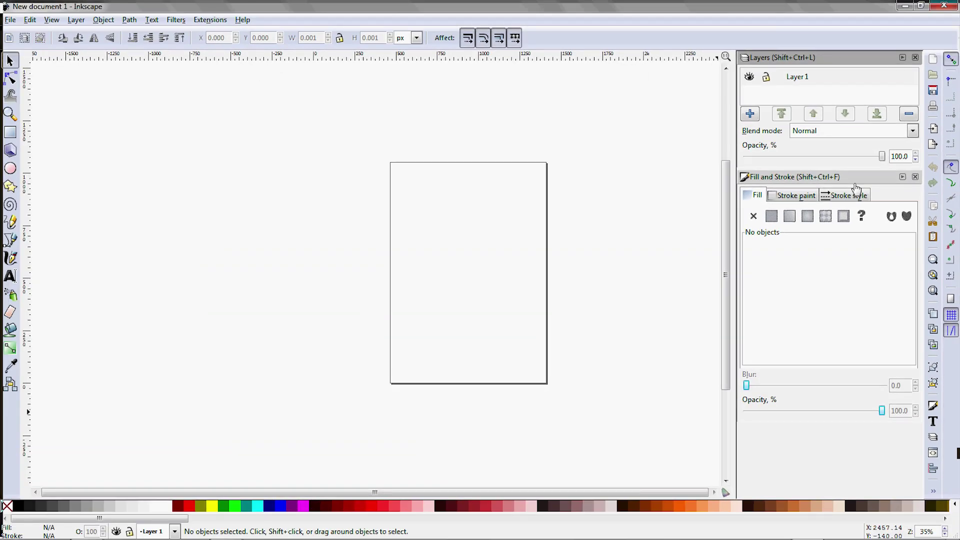
drag(856, 185, 855, 244)
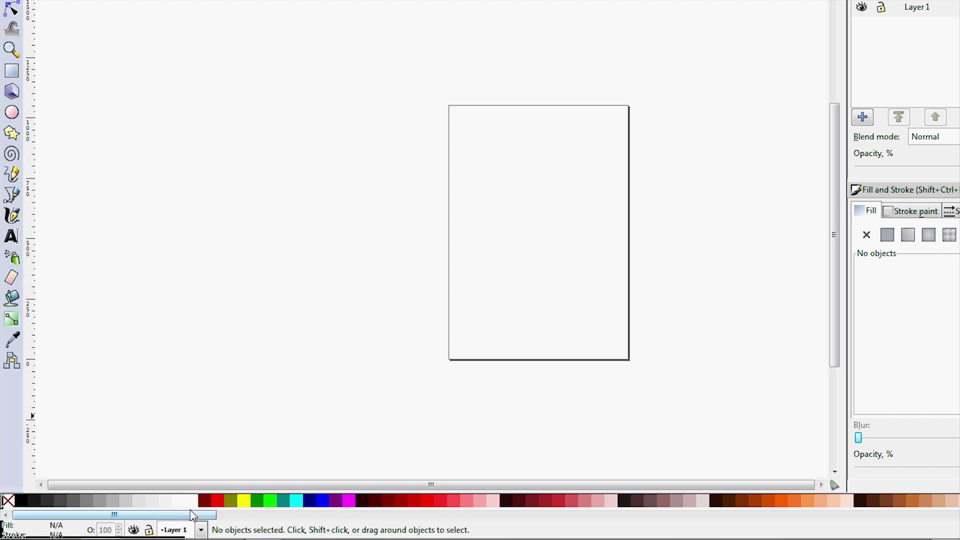
click(225, 515)
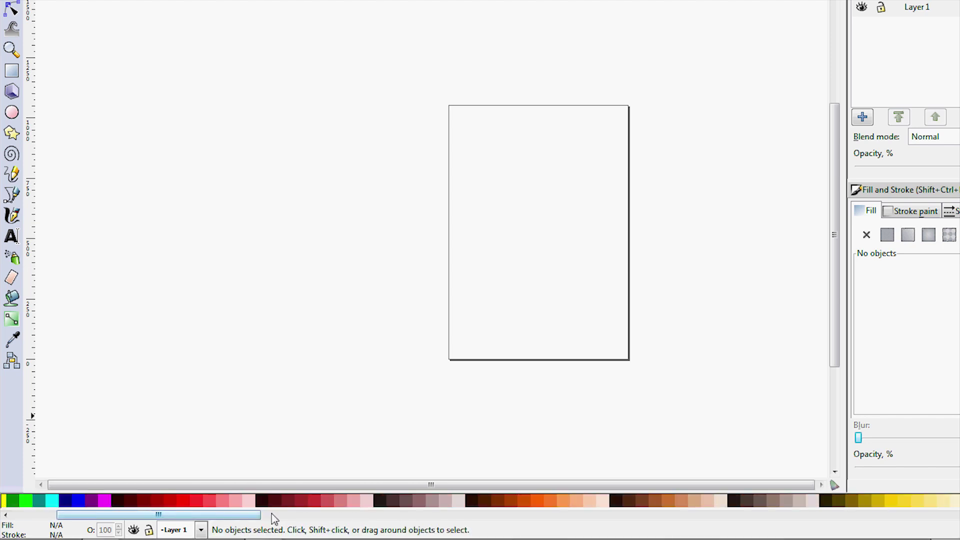
scroll(274, 518, down, 10)
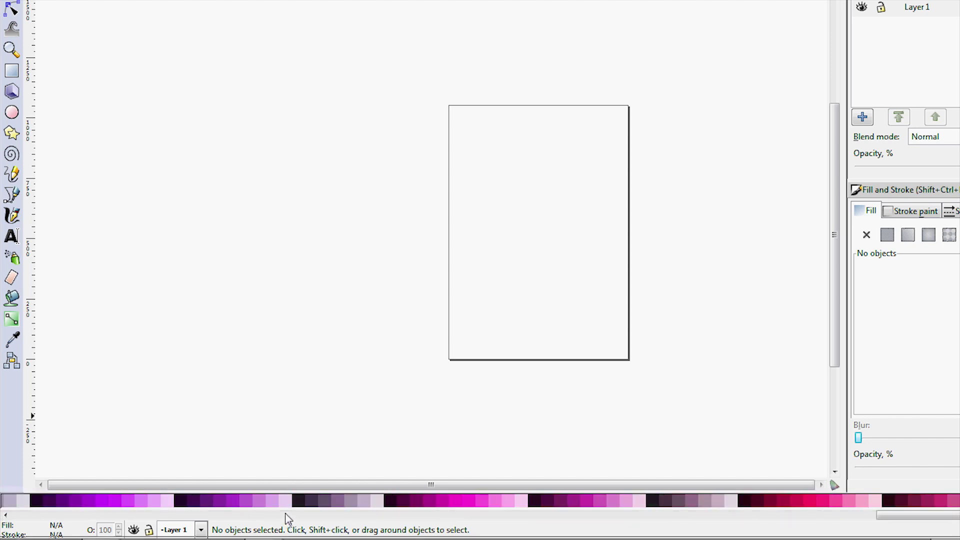
scroll(288, 519, up, 10)
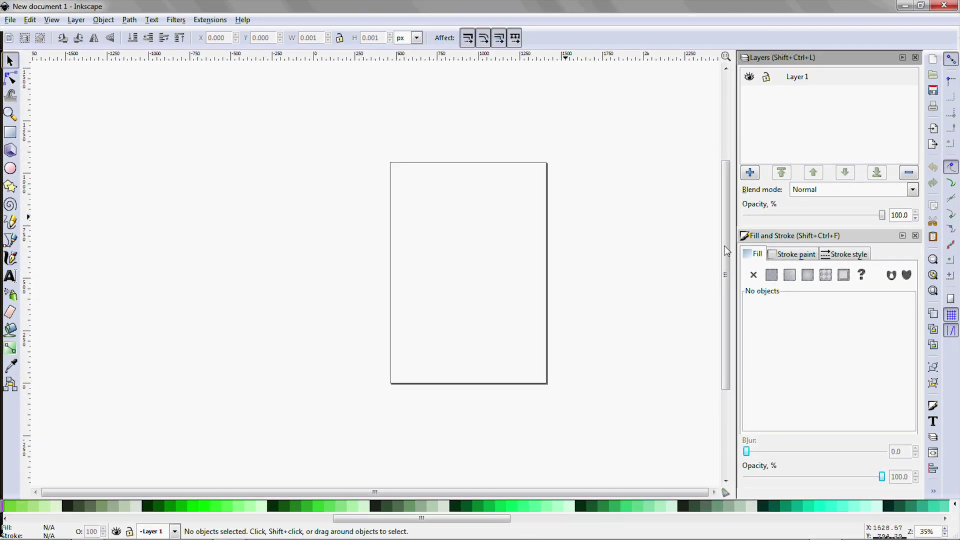
drag(724, 256, 580, 414)
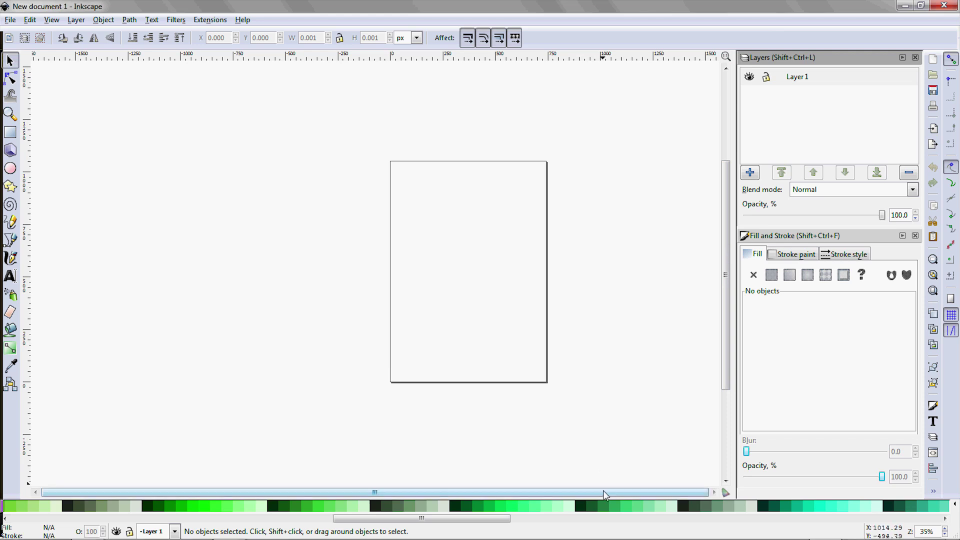
scroll(350, 260, up, 2)
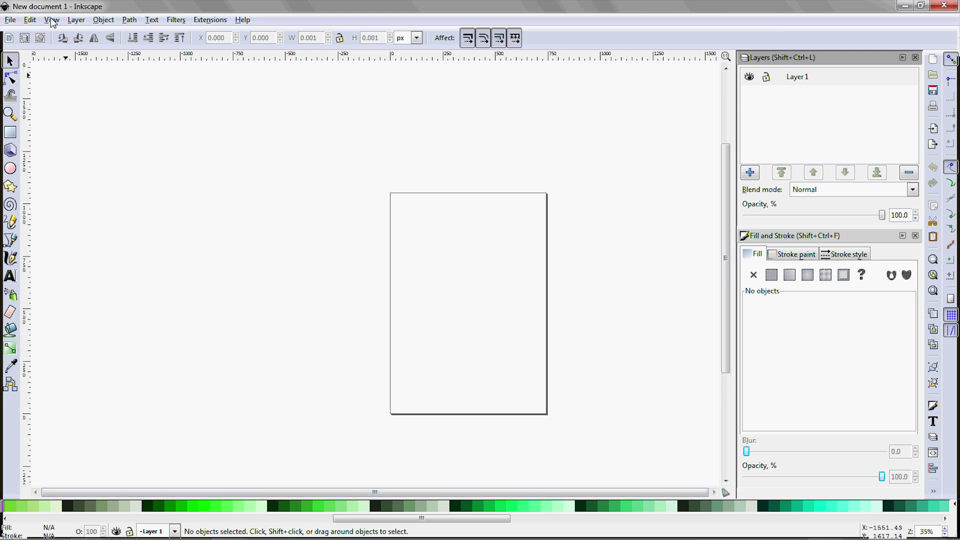
Turn on Snap to the page border after browsing View > Show/Hide.
click(51, 20)
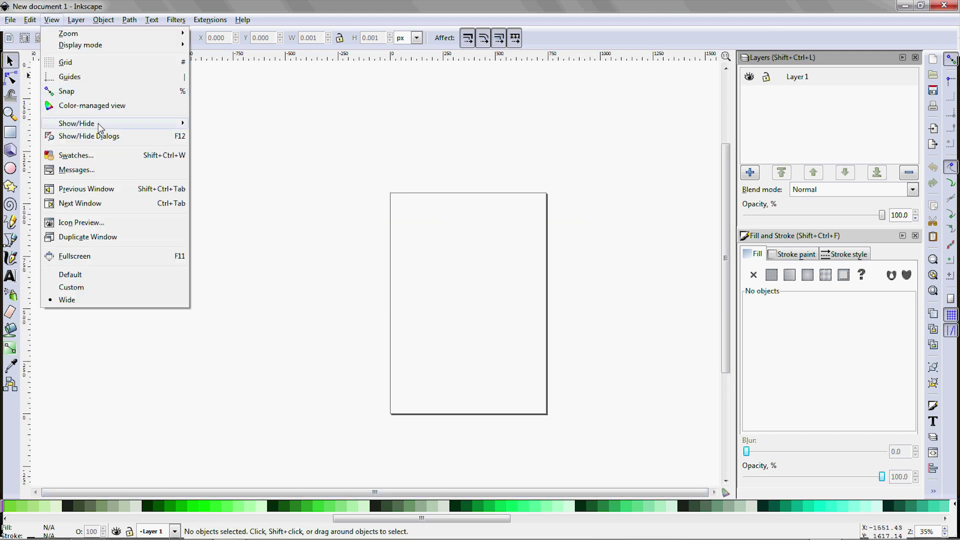
mouse_move(100, 129)
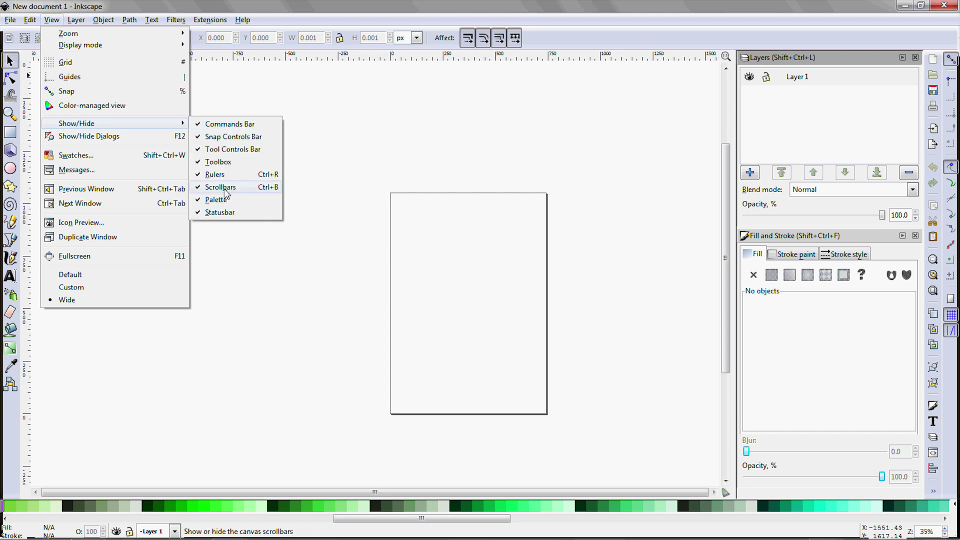
click(404, 147)
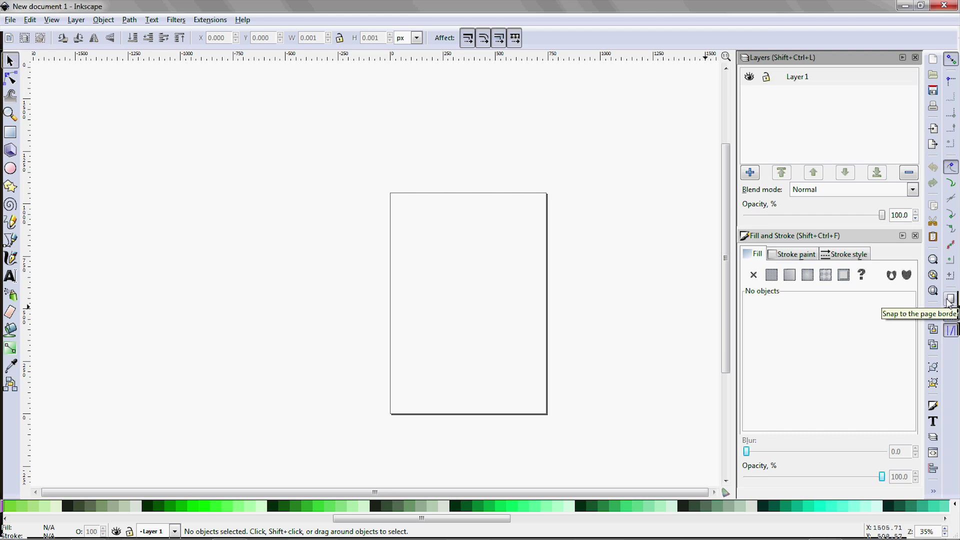
click(948, 300)
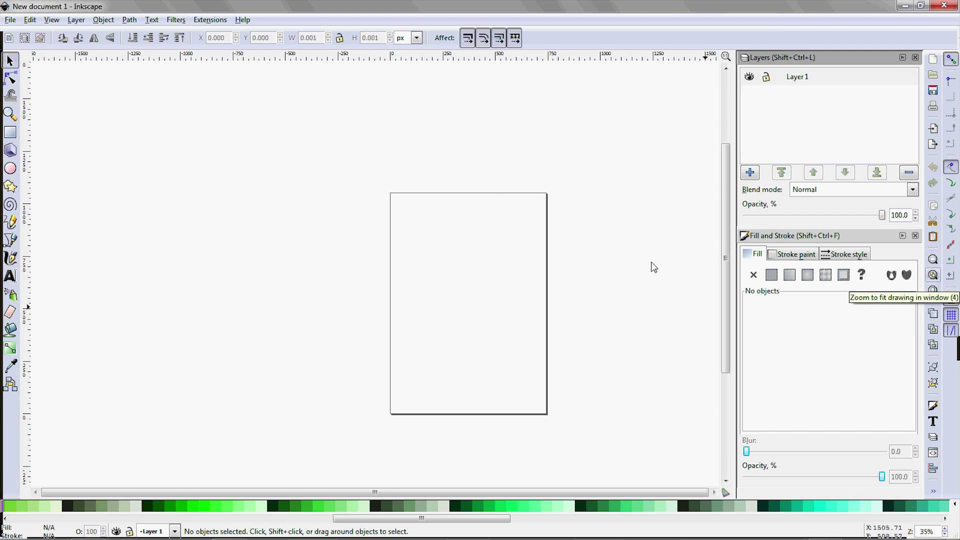
Check the View zoom options, then zoom in on the page with the Zoom tool.
click(51, 21)
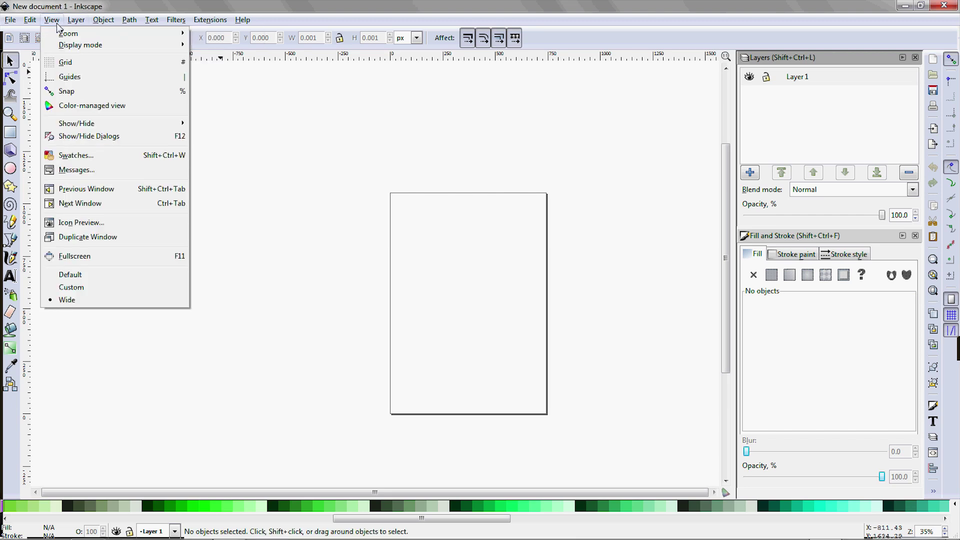
mouse_move(76, 35)
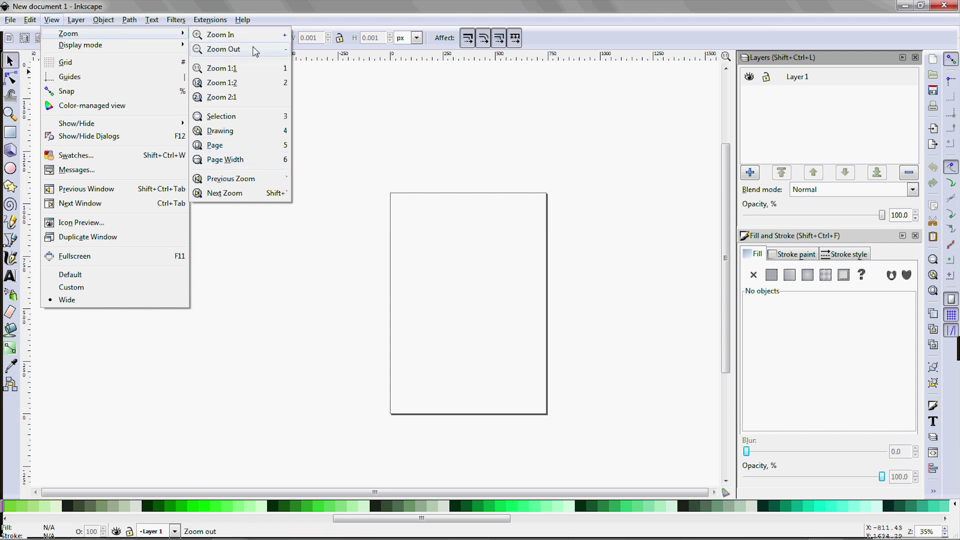
key(Escape)
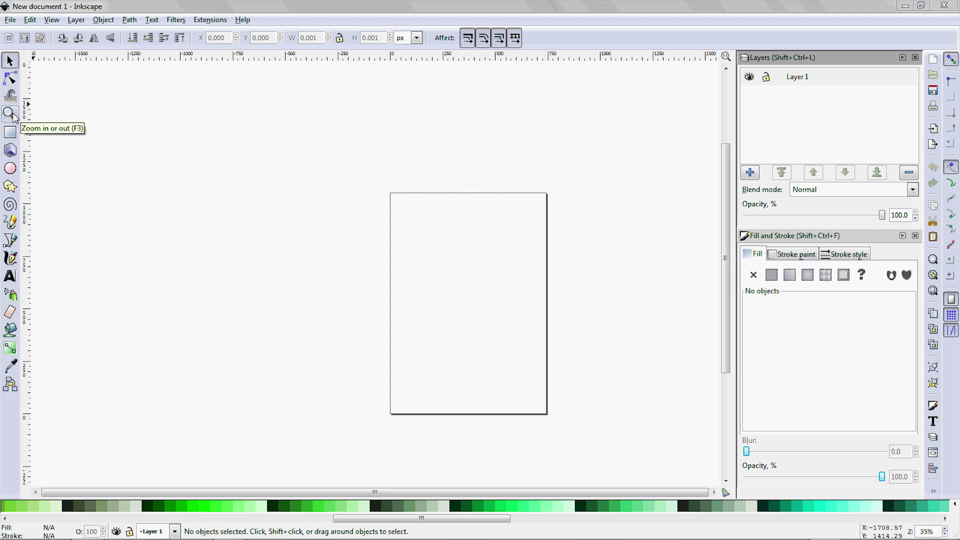
click(10, 115)
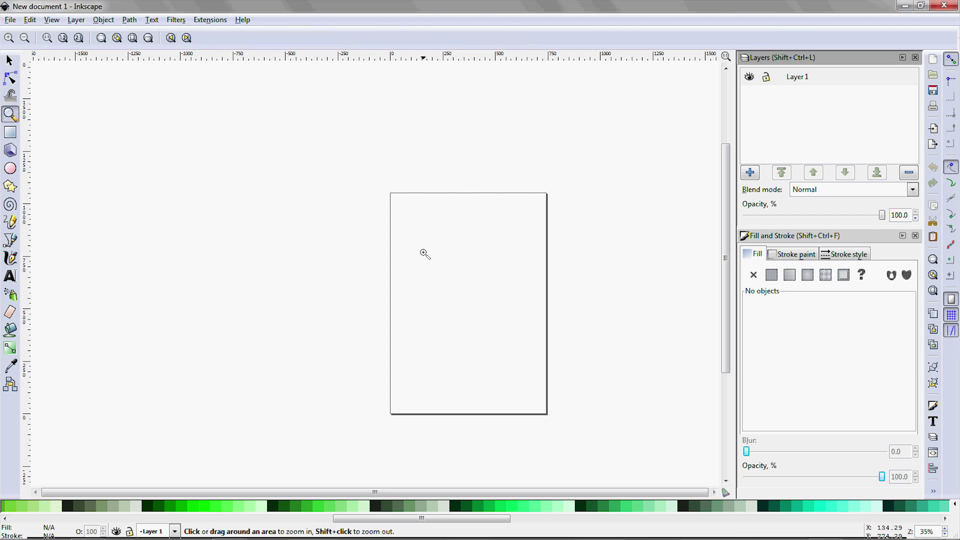
click(424, 253)
click(424, 254)
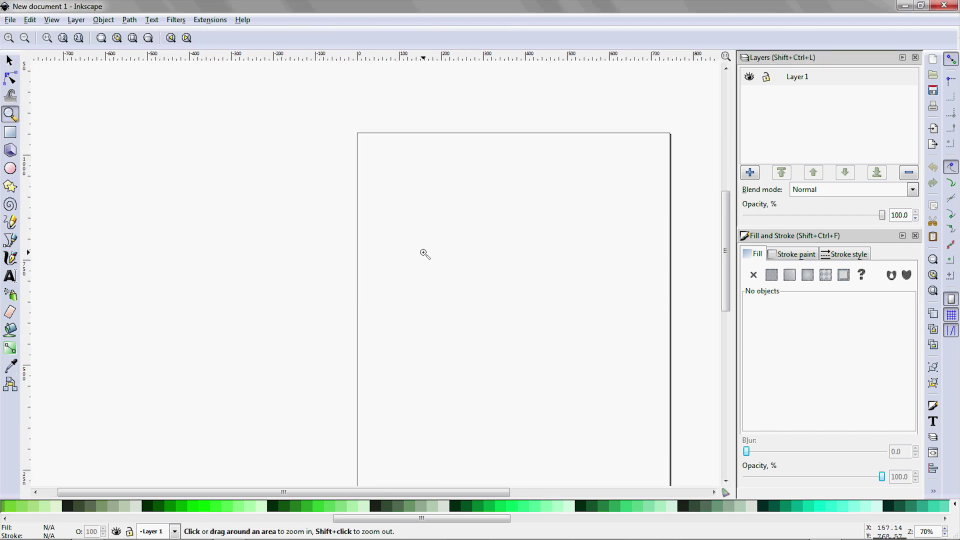
click(424, 254)
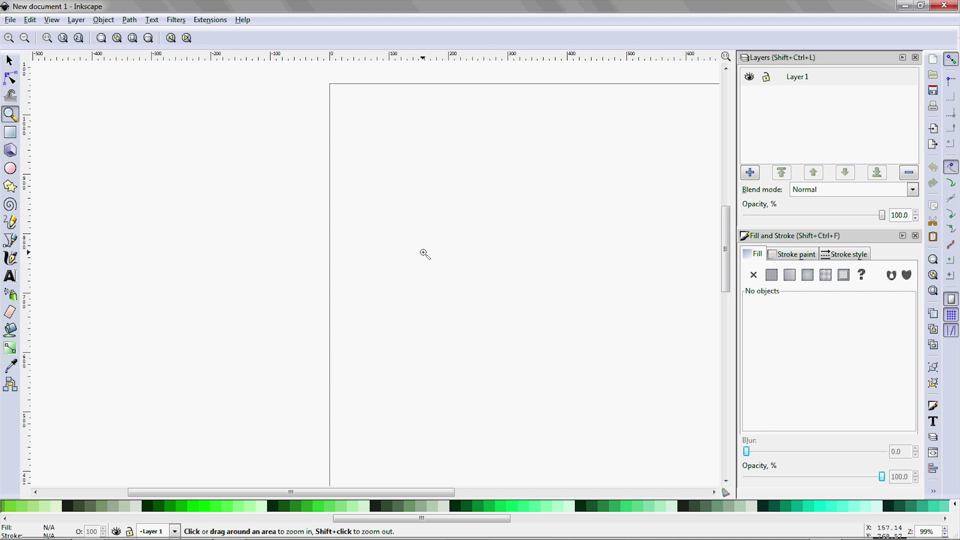
Zoom back out and fit the whole page in the window with 5.
shift+click(424, 253)
shift+click(413, 247)
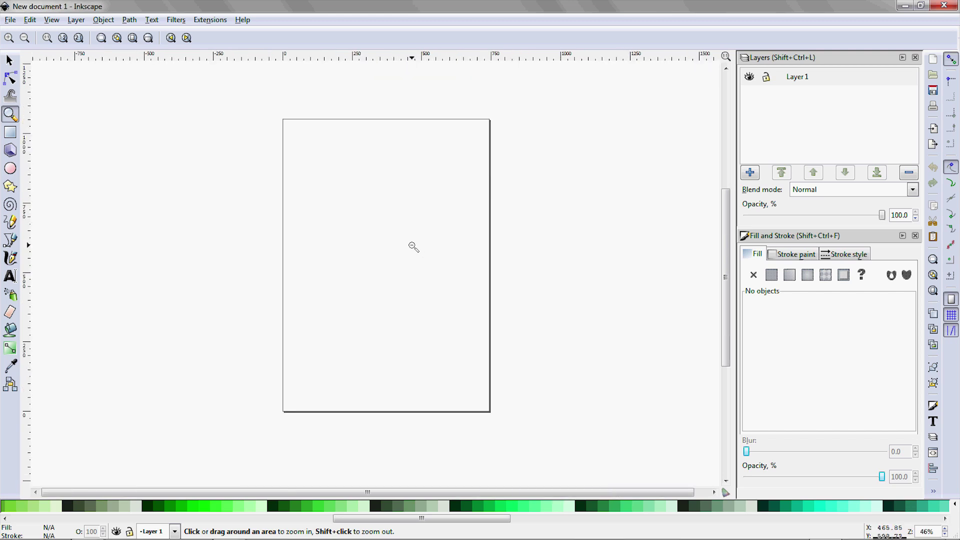
shift+click(414, 247)
shift+click(414, 247)
click(413, 247)
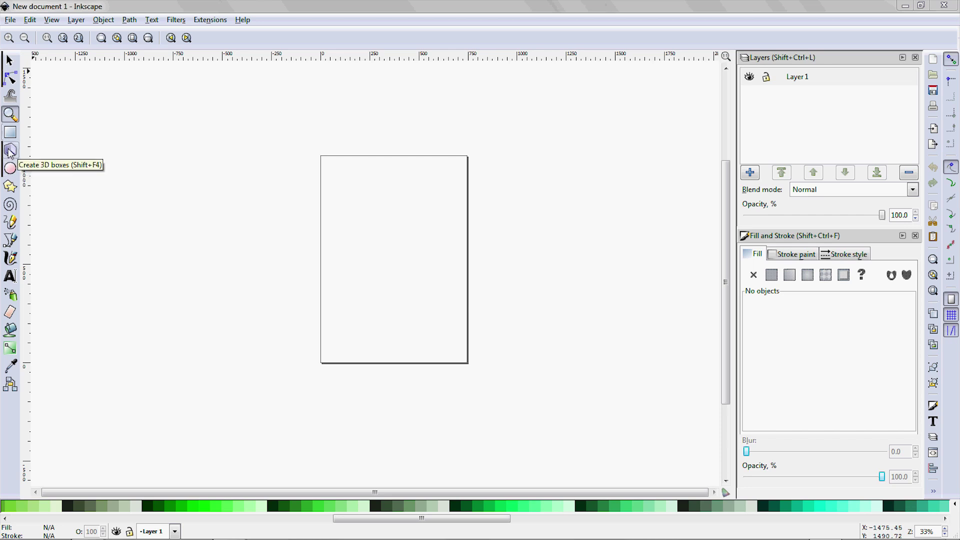
key(5)
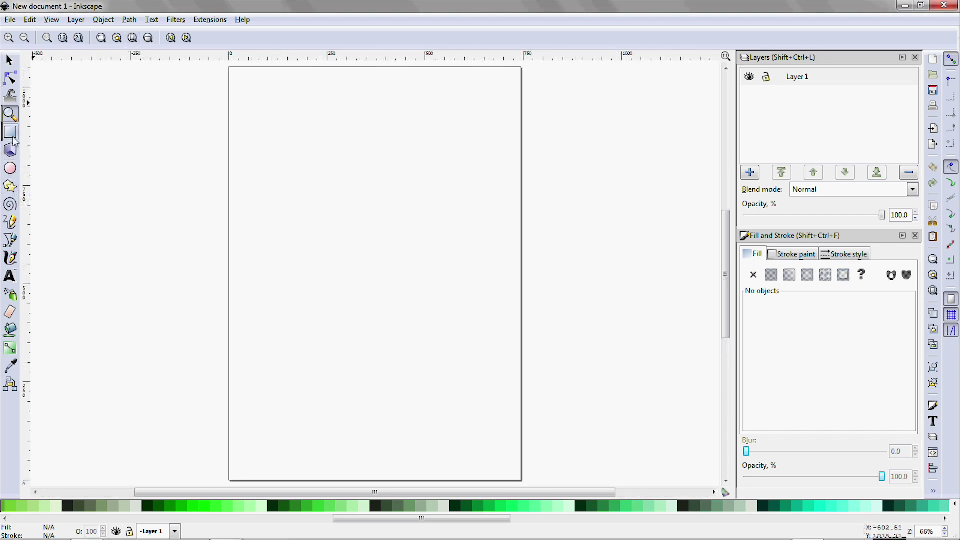
Draw a dark red (#AA0000) circle with a dark outline in the page's upper half.
click(11, 168)
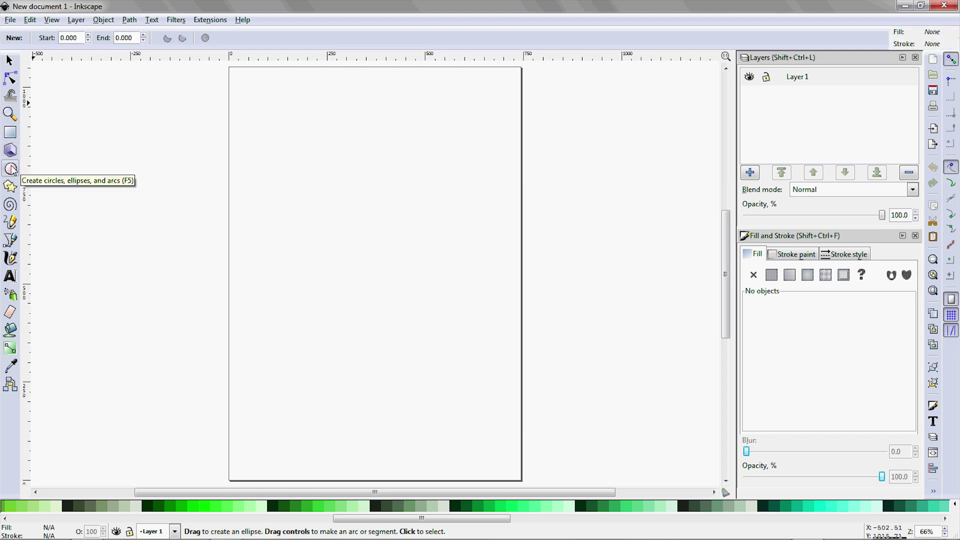
scroll(209, 517, left, 5)
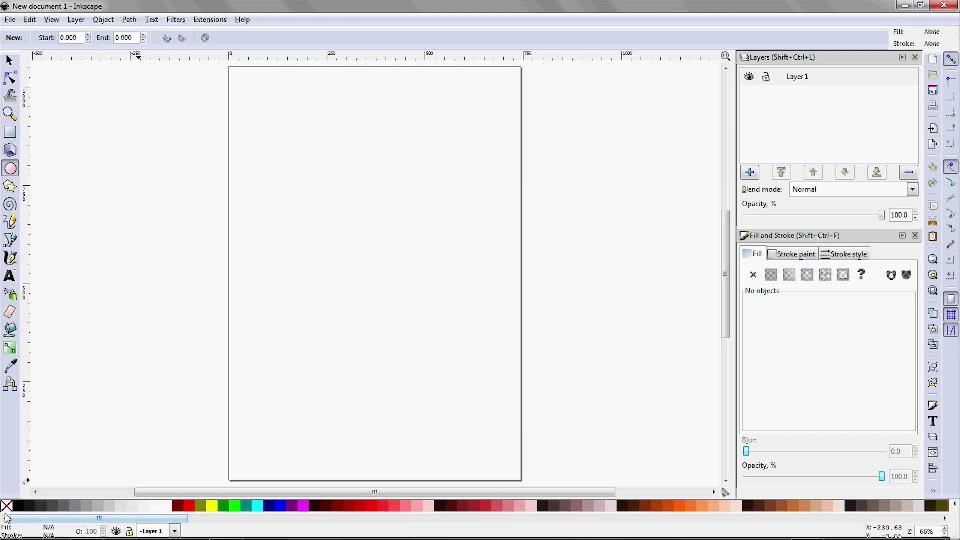
click(350, 507)
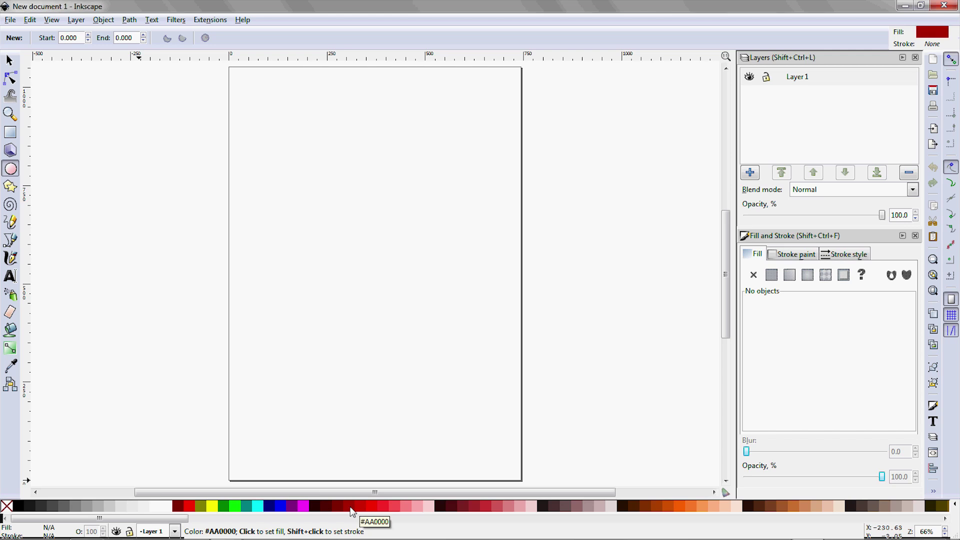
shift+click(318, 507)
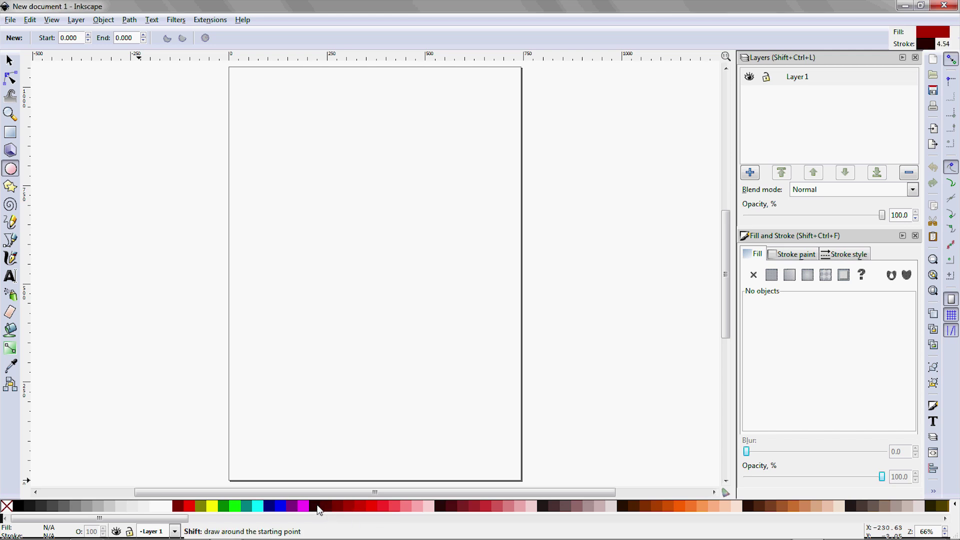
mouse_move(348, 204)
mouse_down()
mouse_move(444, 307)
mouse_move(435, 298)
mouse_up()
key(shift)
key(ctrl)
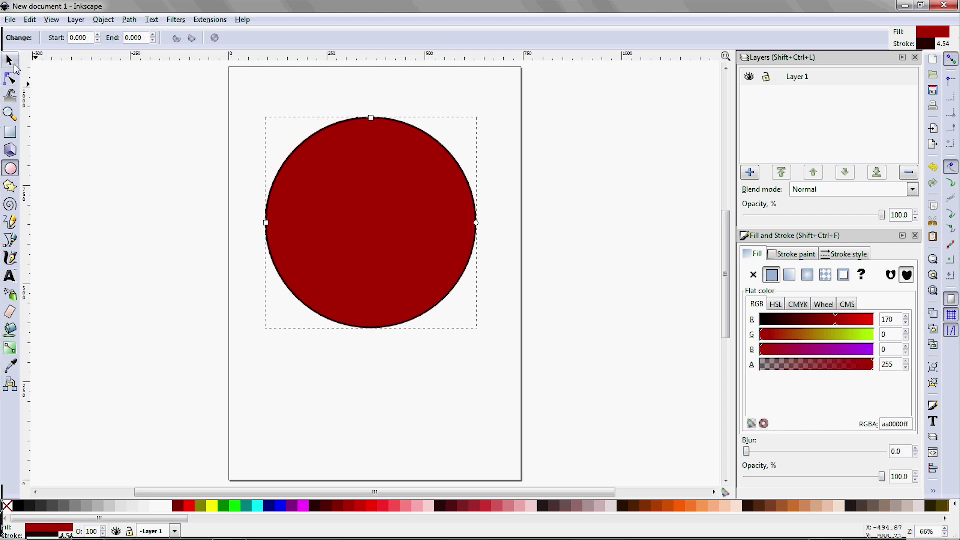
Reposition and shrink the red circle to 510.168 px, trying skew and rotate handles.
click(11, 61)
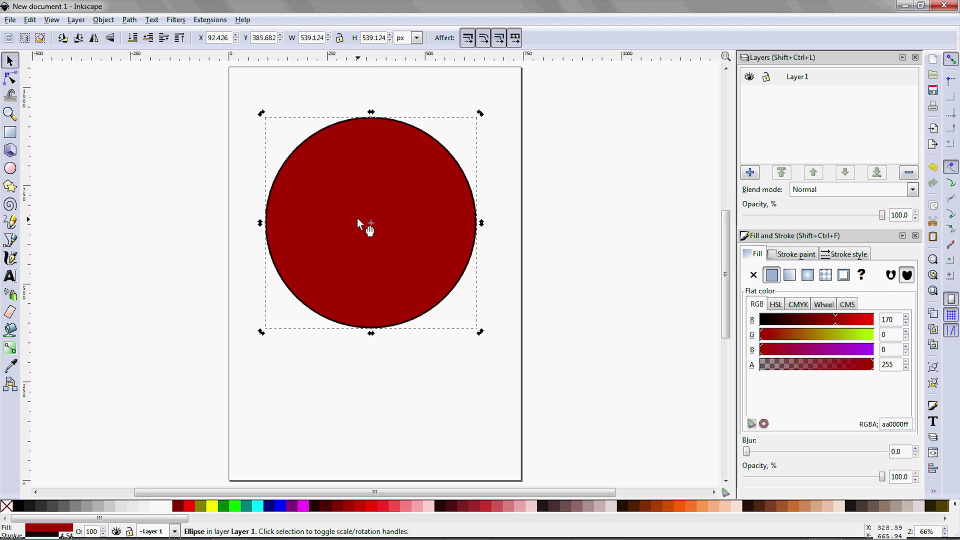
drag(380, 250, 422, 260)
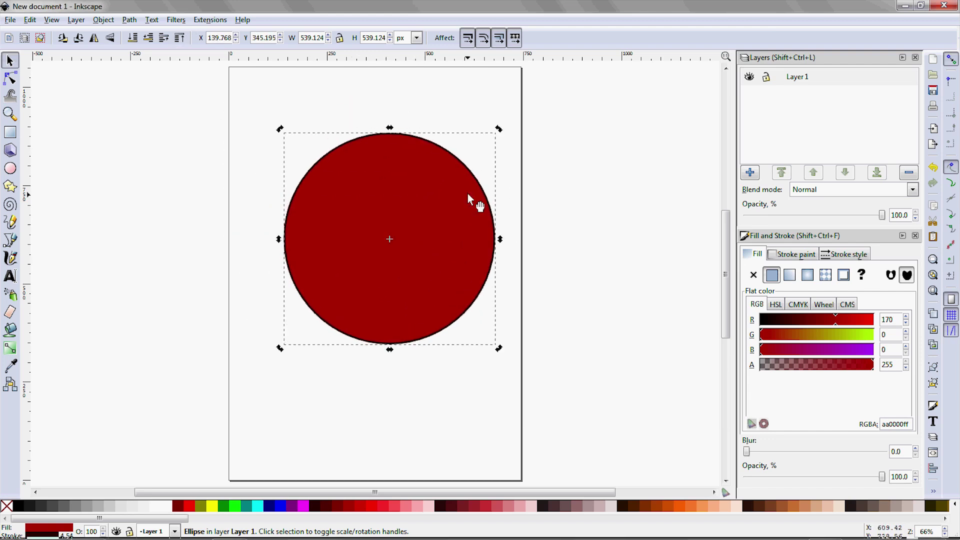
click(424, 213)
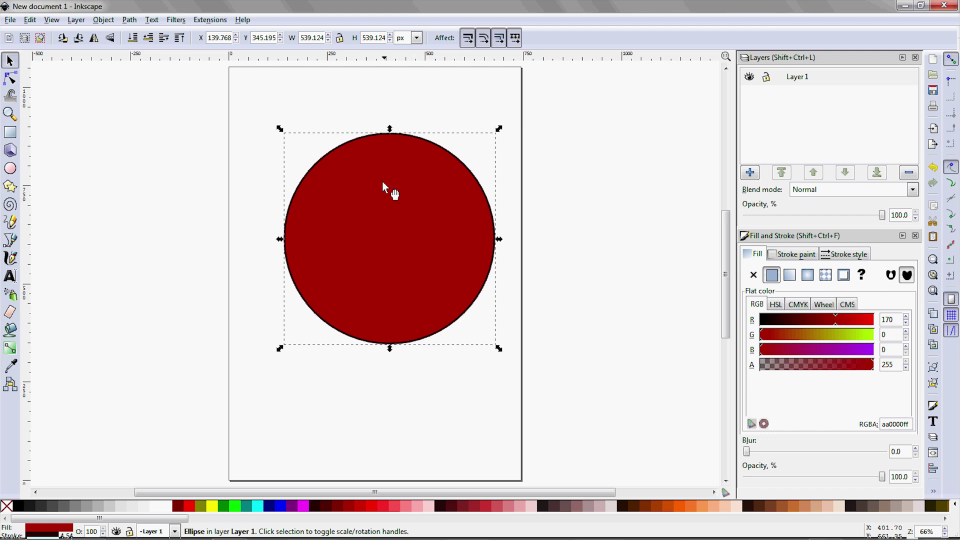
key(ctrl+z)
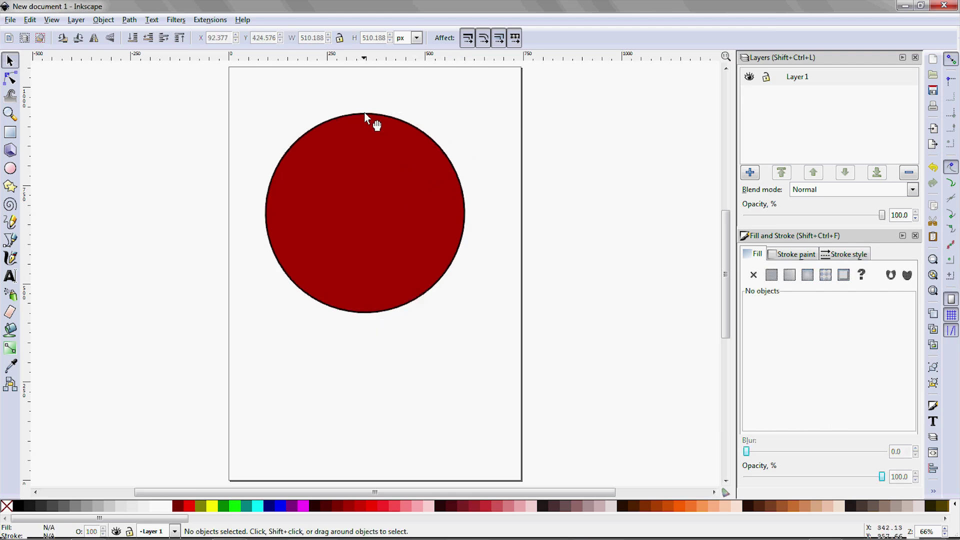
click(365, 124)
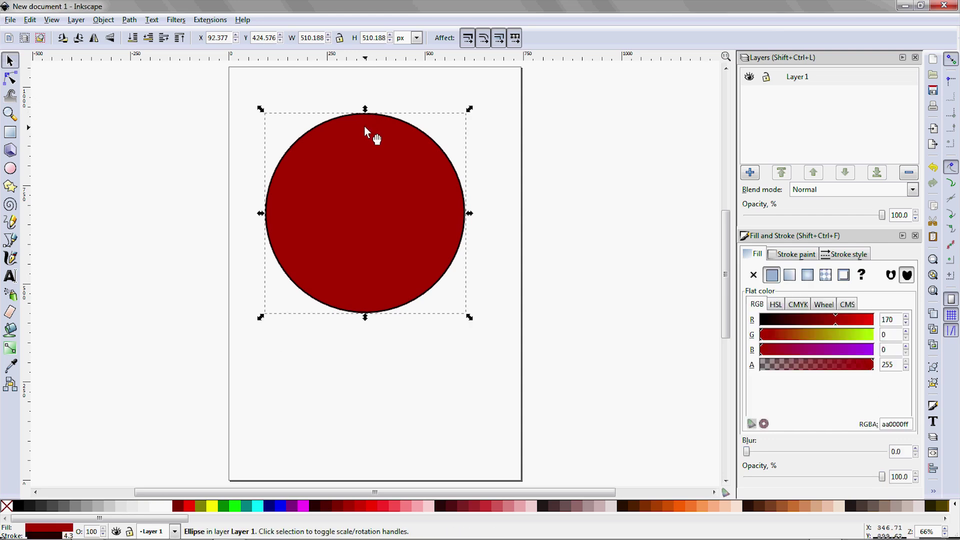
click(365, 135)
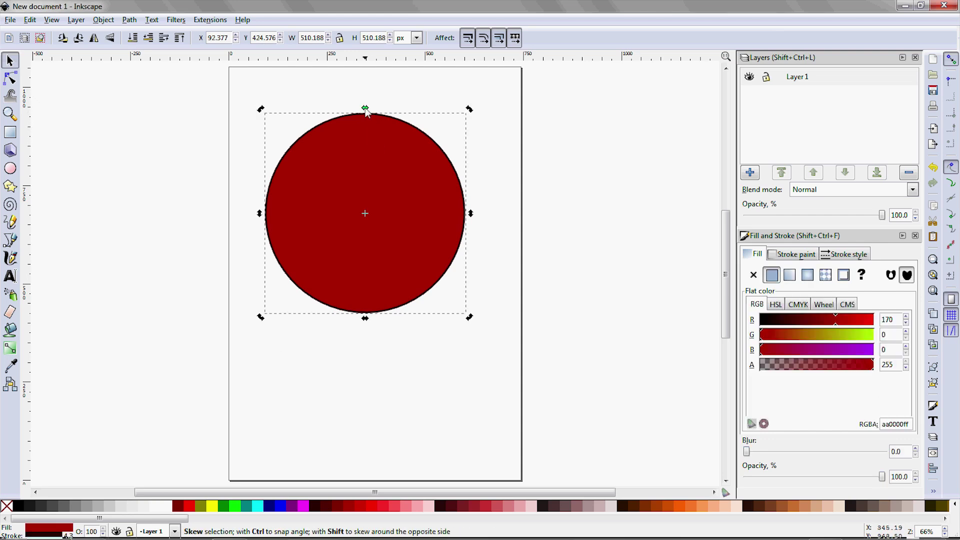
drag(365, 109, 409, 109)
drag(470, 103, 325, 169)
click(325, 170)
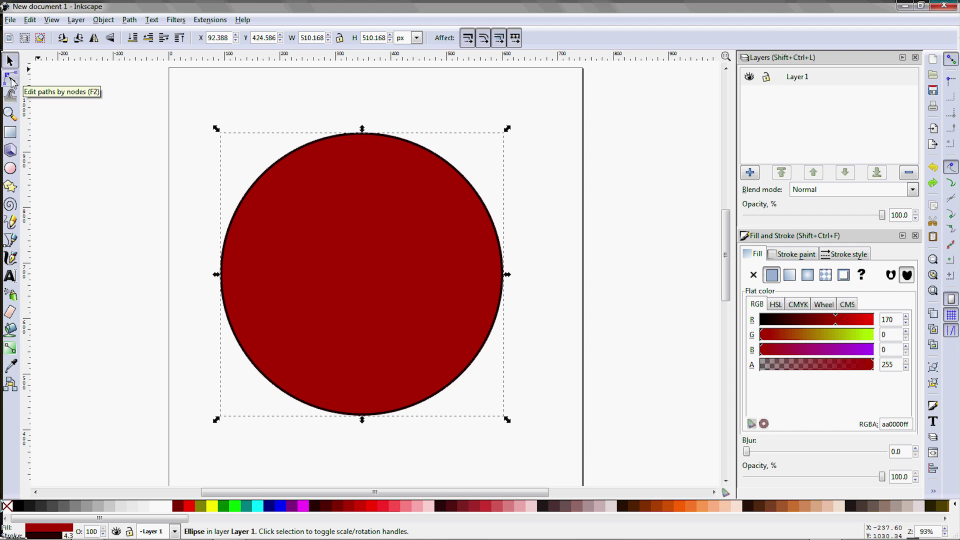
click(11, 80)
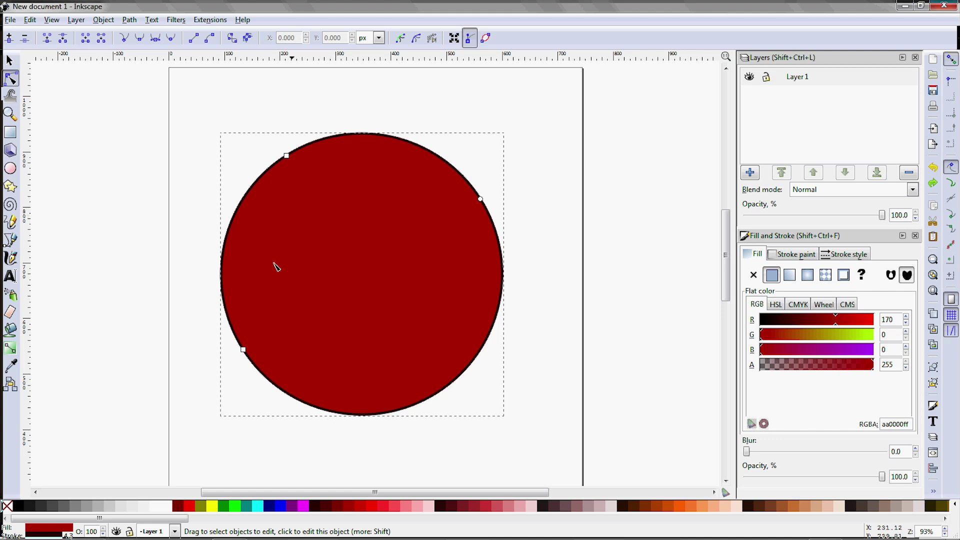
key(bracketright)
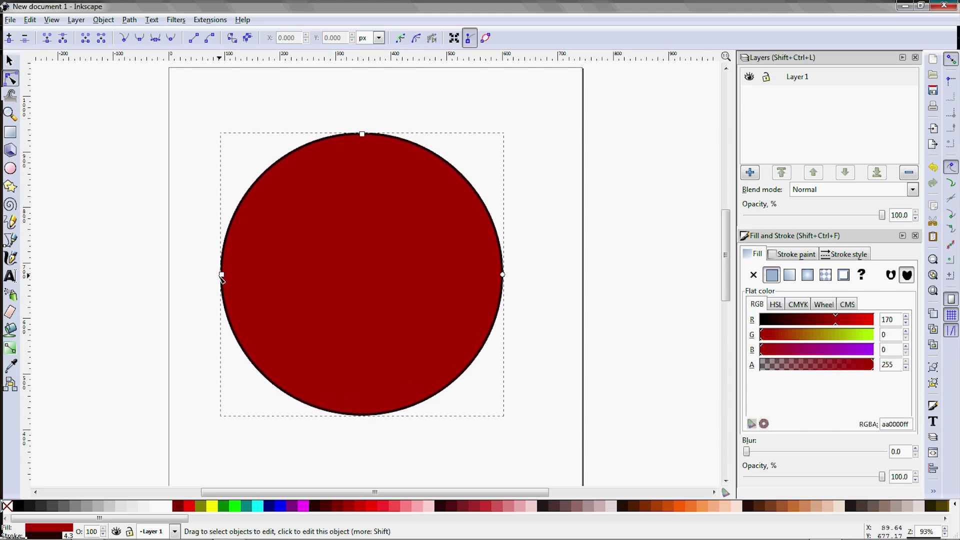
mouse_move(224, 278)
mouse_down()
mouse_move(271, 278)
mouse_move(206, 278)
mouse_up()
key(ctrl+z)
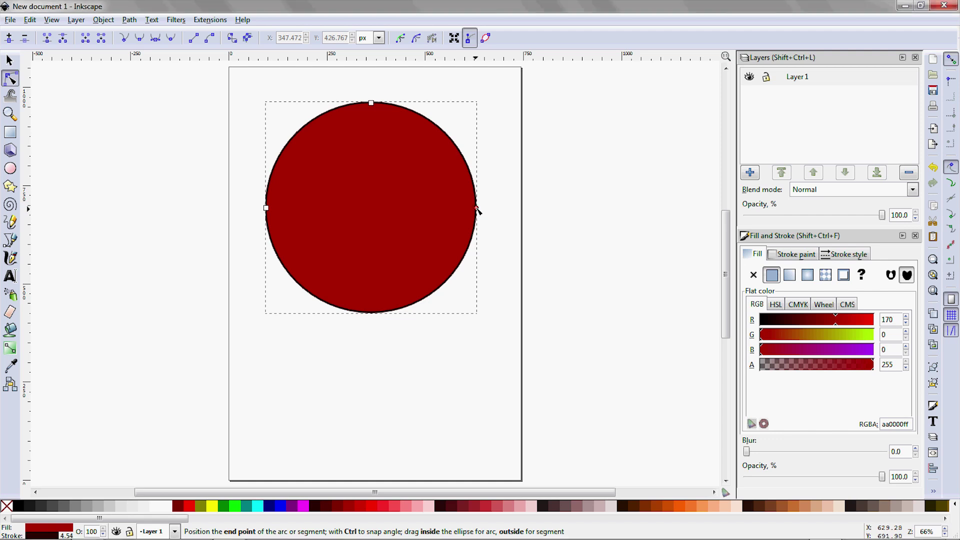
drag(477, 210, 343, 211)
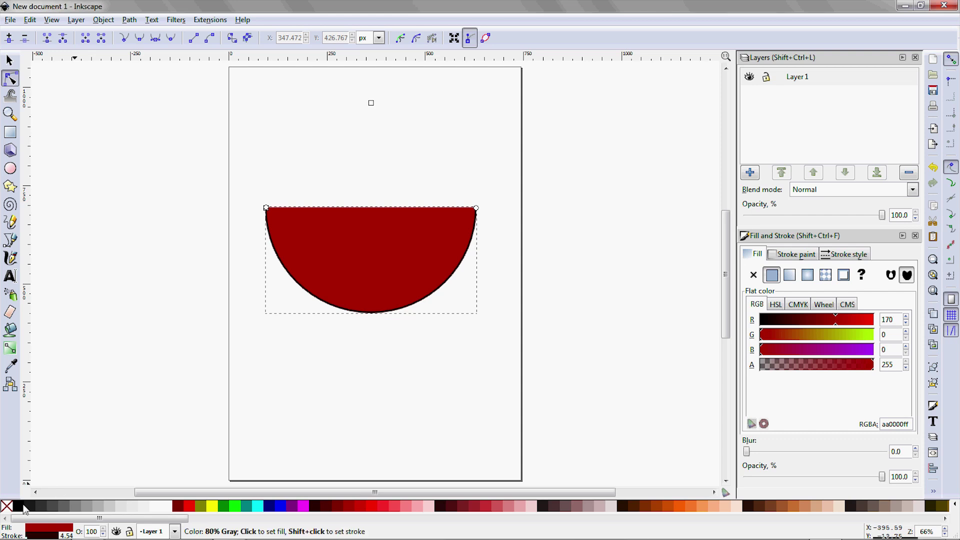
click(7, 506)
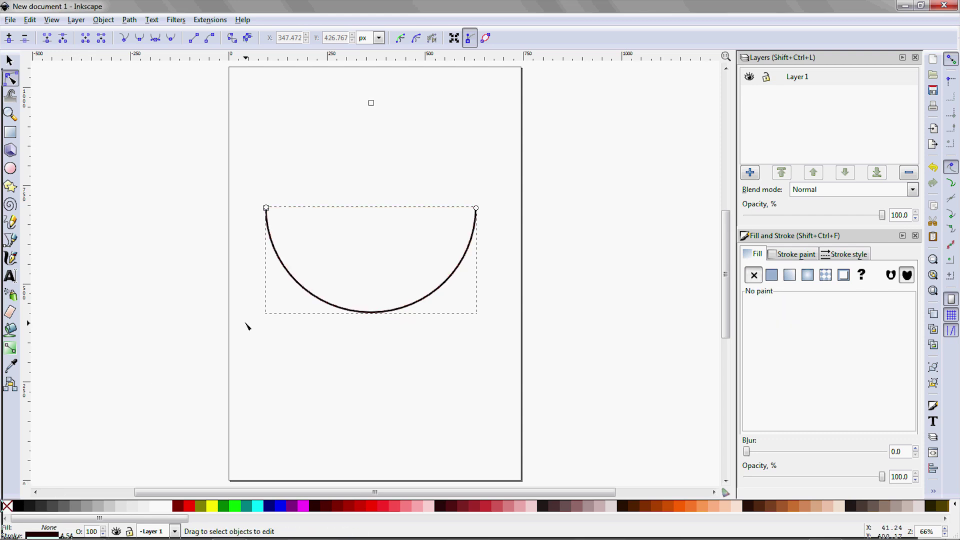
key(ctrl+z)
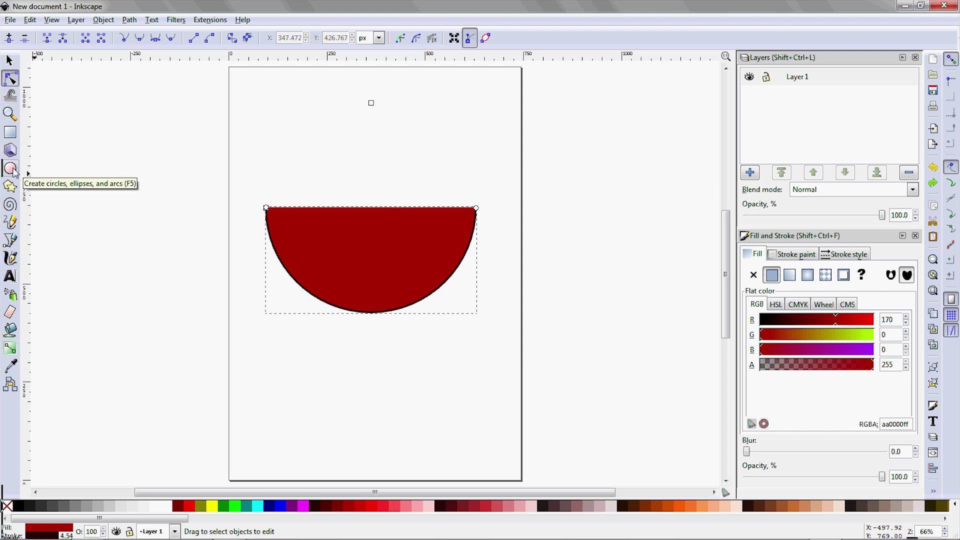
key(ctrl+z)
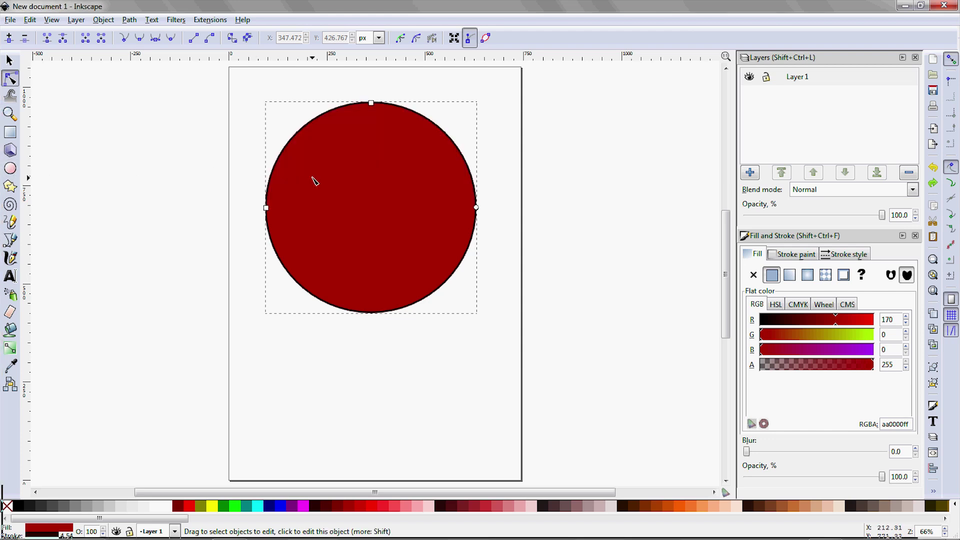
key(plus)
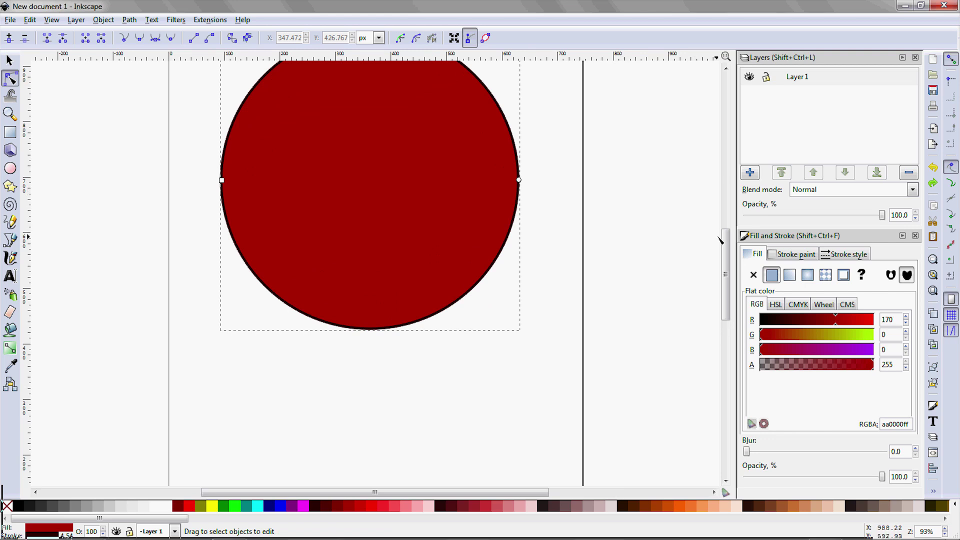
key(3)
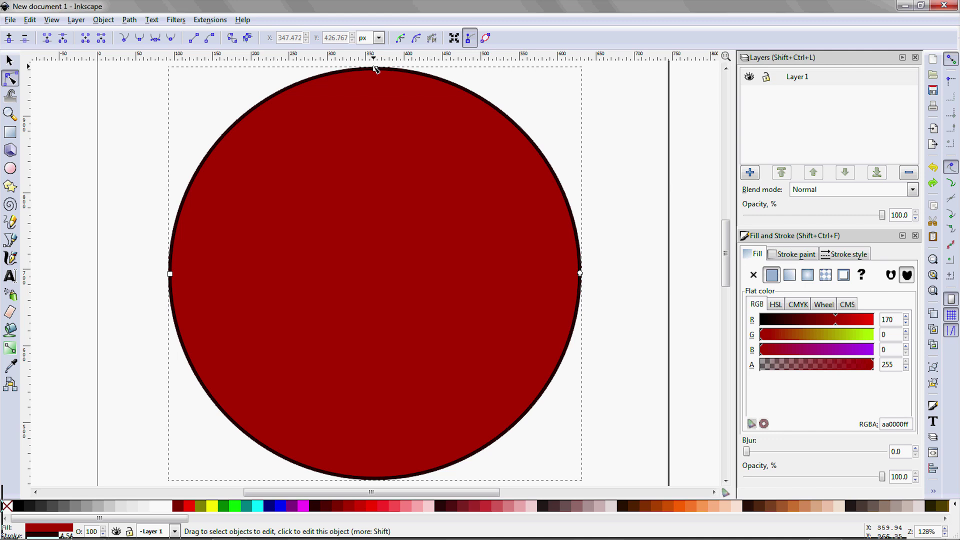
click(130, 21)
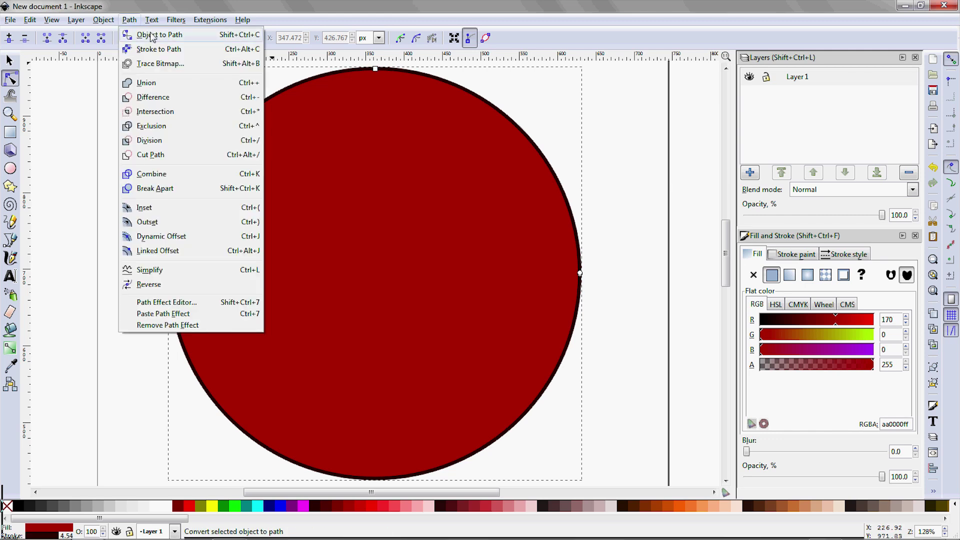
click(202, 39)
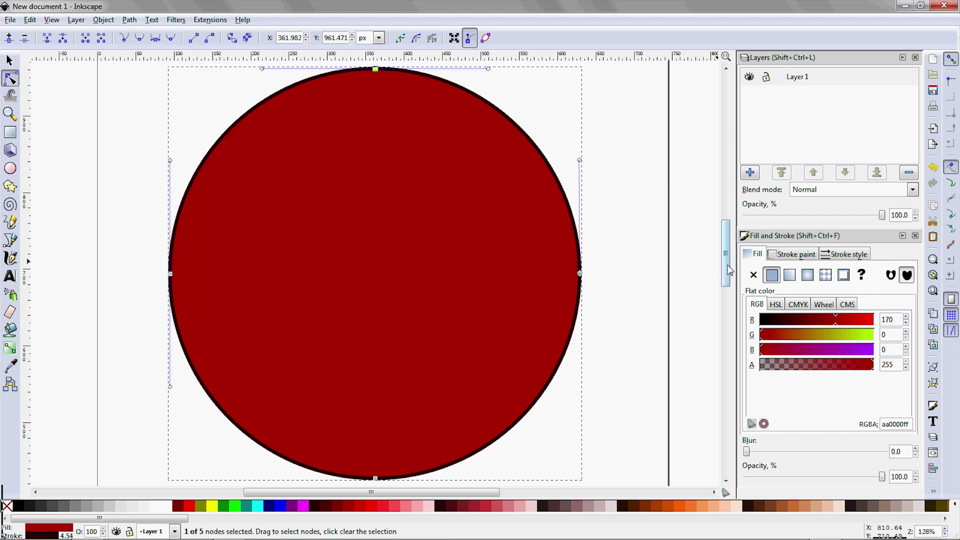
drag(728, 270, 728, 294)
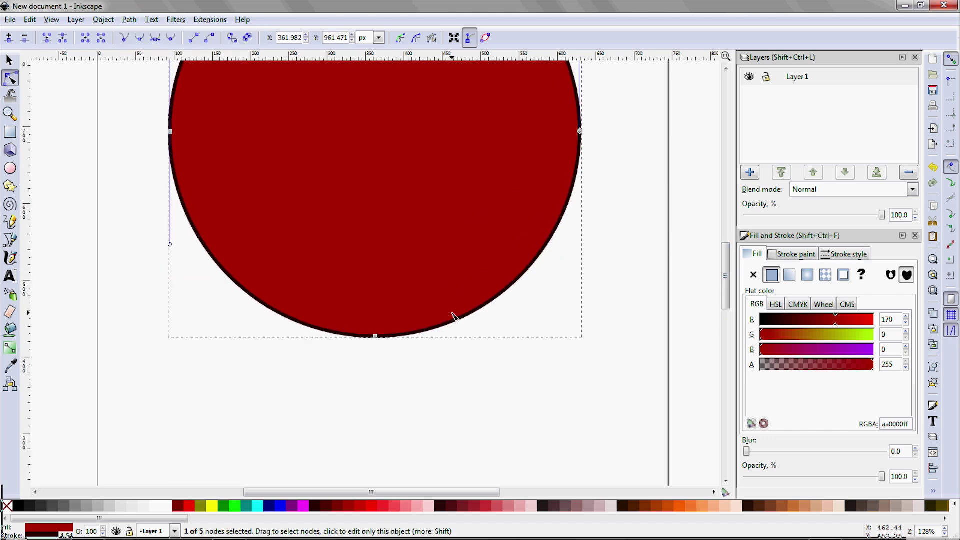
click(376, 337)
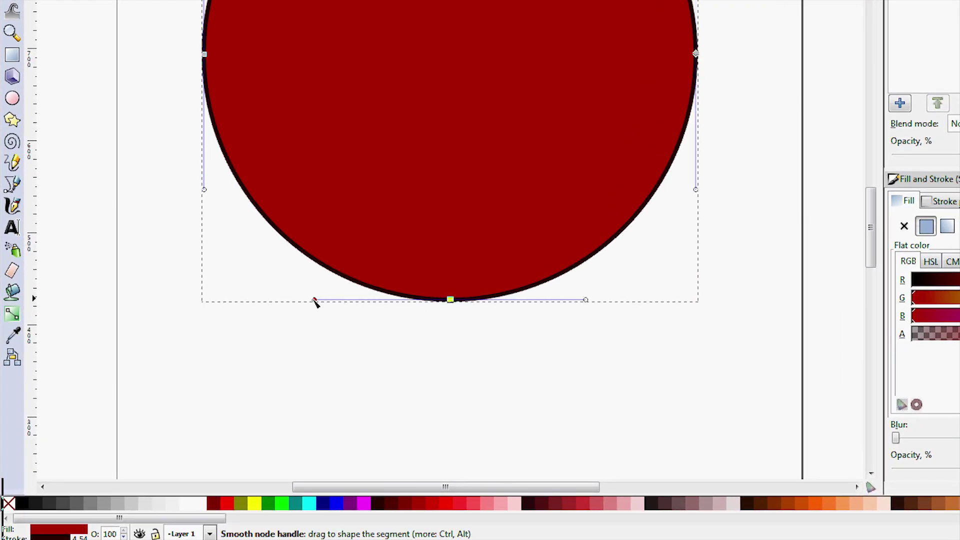
key(Escape)
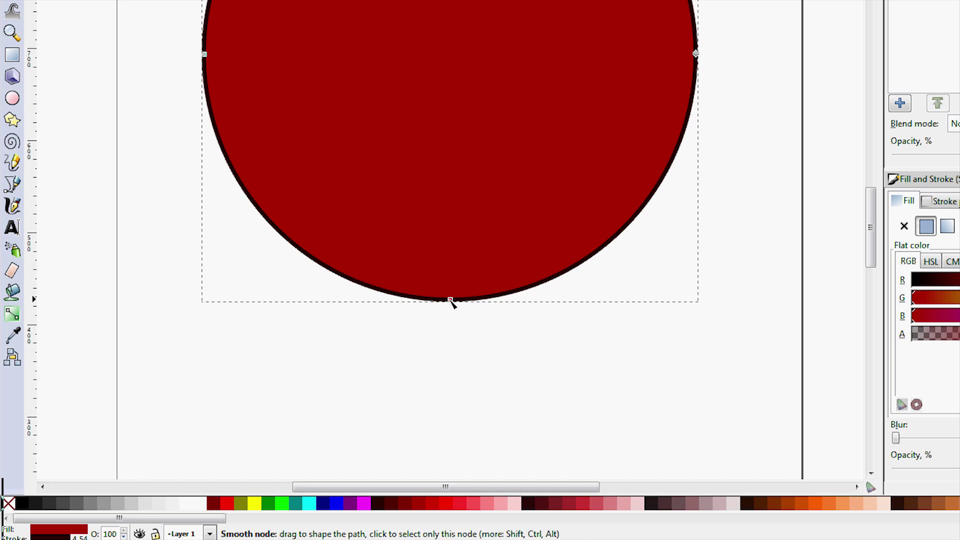
click(450, 300)
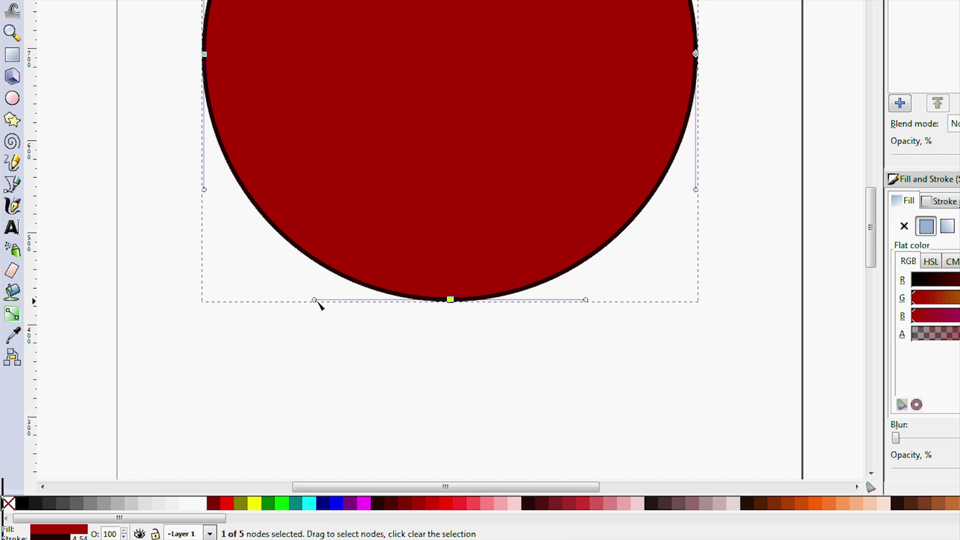
mouse_move(316, 301)
mouse_down()
mouse_move(332, 253)
mouse_move(315, 322)
mouse_move(315, 283)
mouse_move(316, 302)
mouse_up()
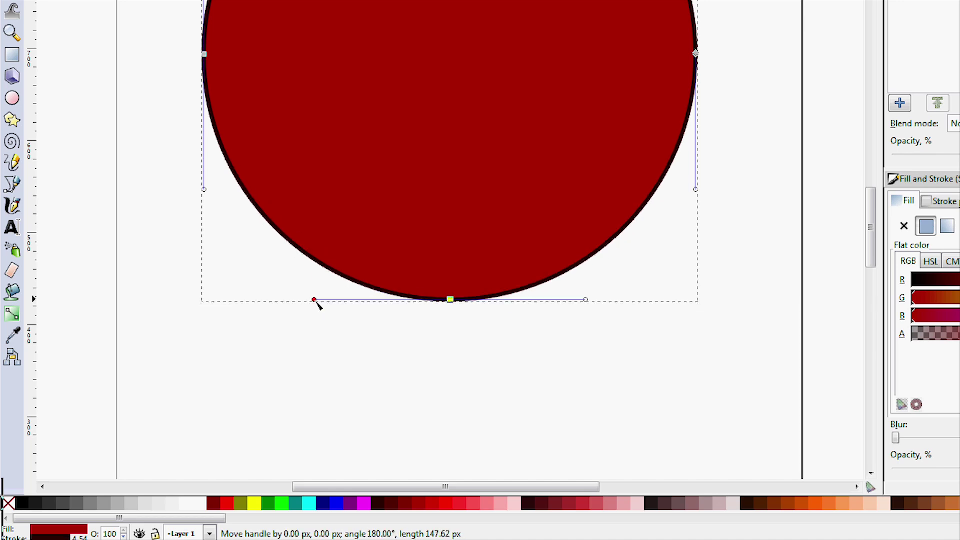
ctrl+click(451, 300)
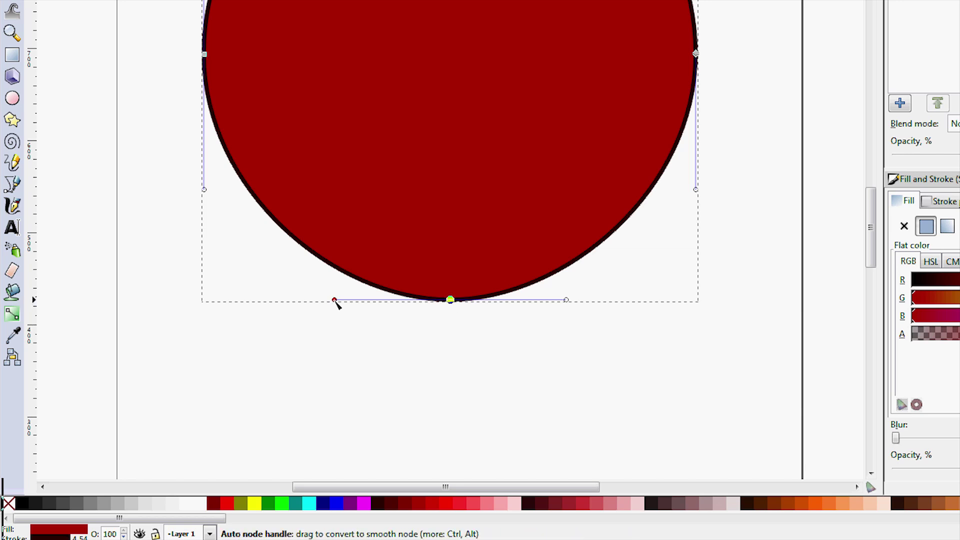
mouse_move(334, 300)
mouse_down()
mouse_move(365, 298)
mouse_move(293, 309)
mouse_move(300, 356)
mouse_move(328, 298)
mouse_move(330, 317)
mouse_move(344, 303)
mouse_move(334, 303)
mouse_up()
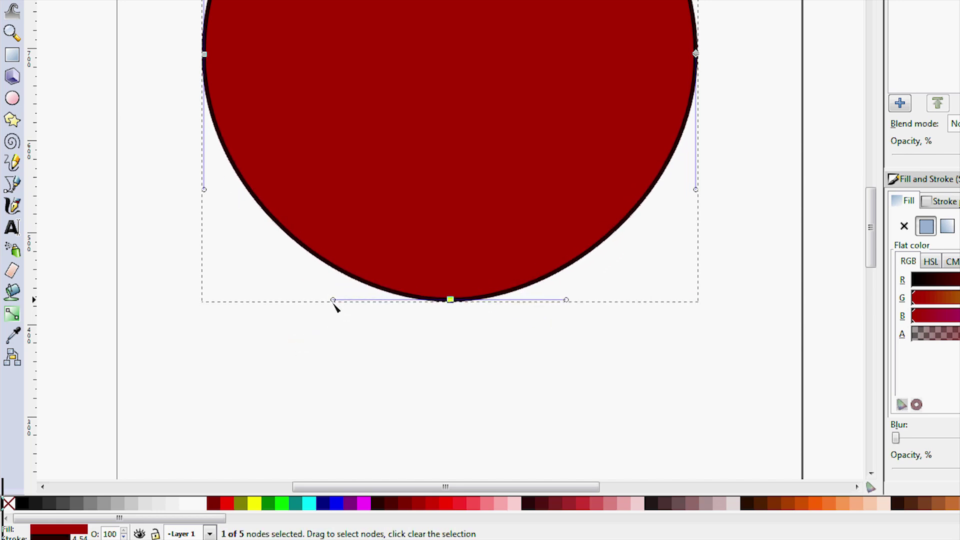
ctrl+click(451, 300)
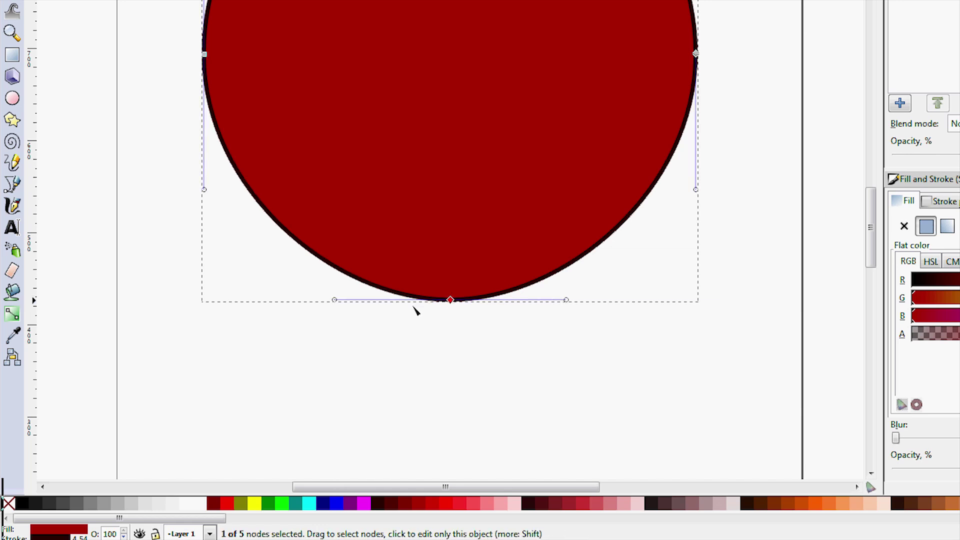
drag(336, 302, 487, 206)
drag(567, 300, 519, 368)
key(ctrl+z)
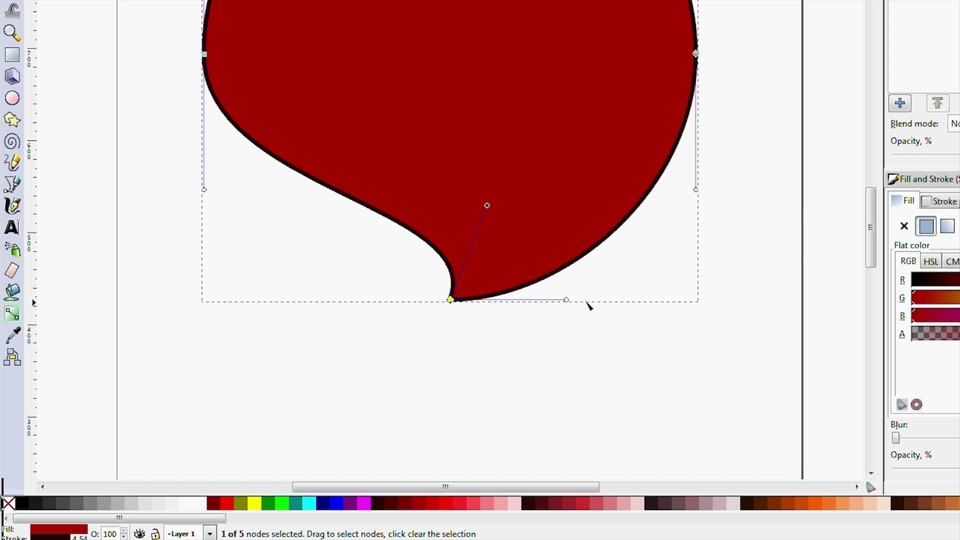
key(ctrl+z)
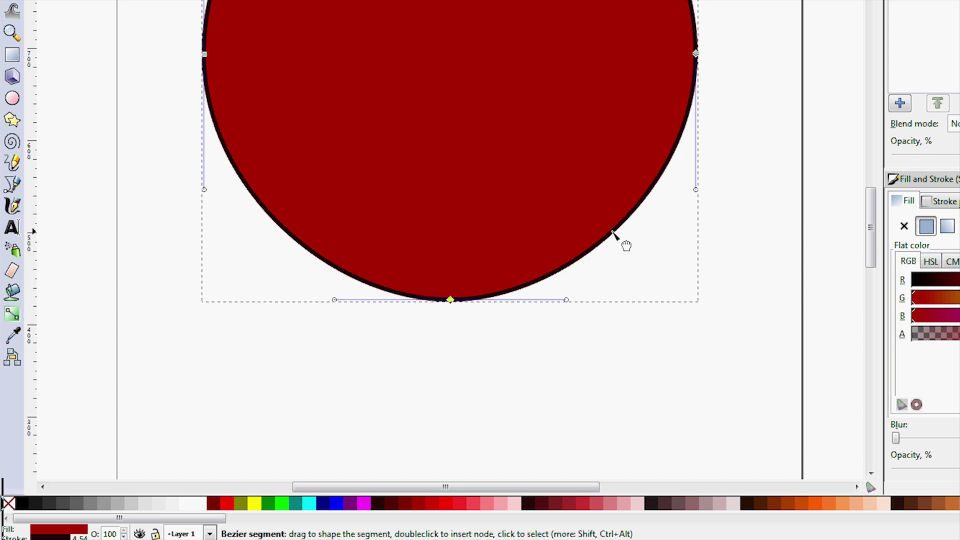
key(minus)
key(minus)
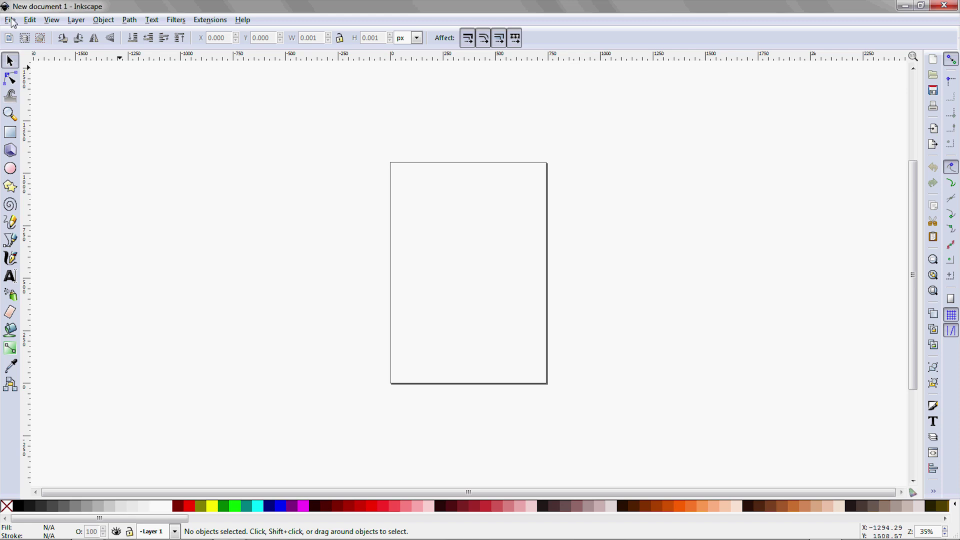
Set the page width to 720 px in Document Properties, keeping px units.
click(10, 20)
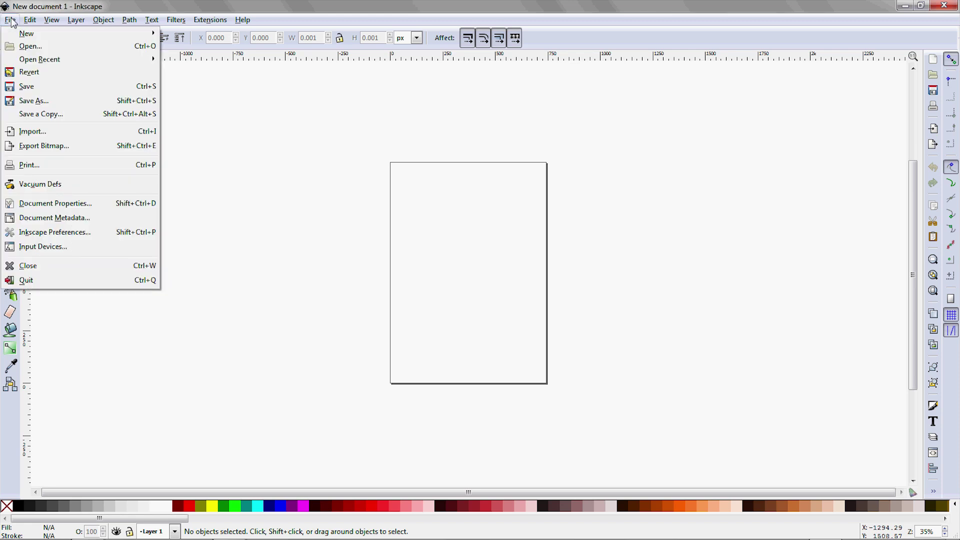
click(115, 209)
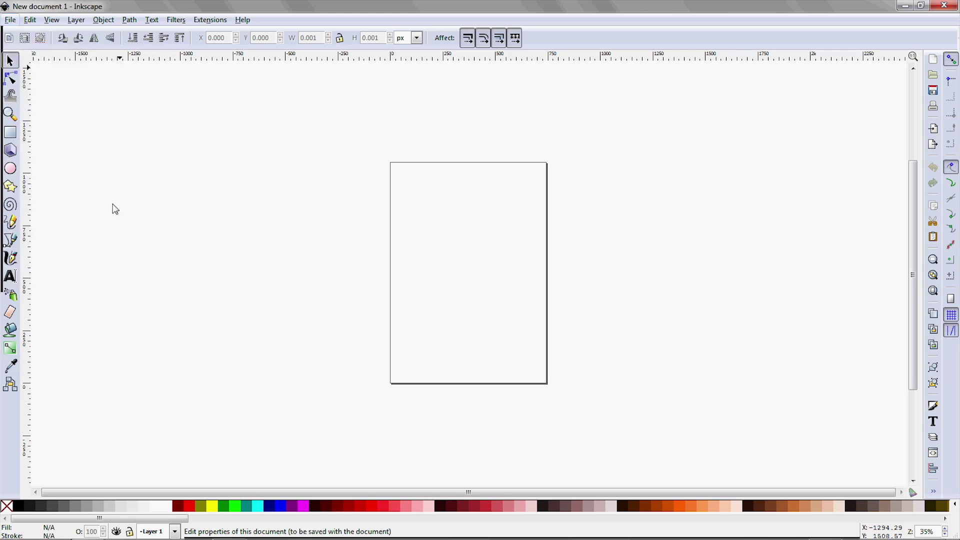
click(575, 188)
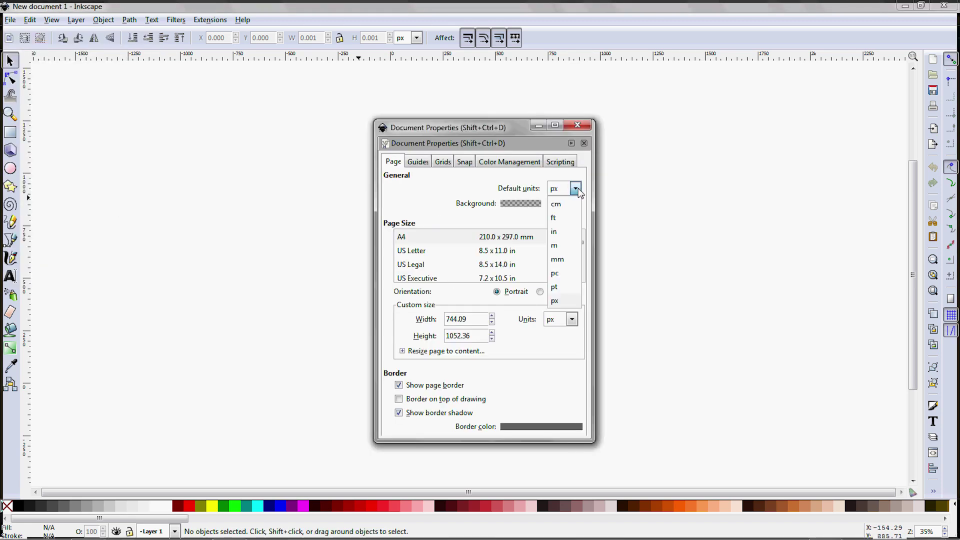
click(563, 302)
double_click(470, 319)
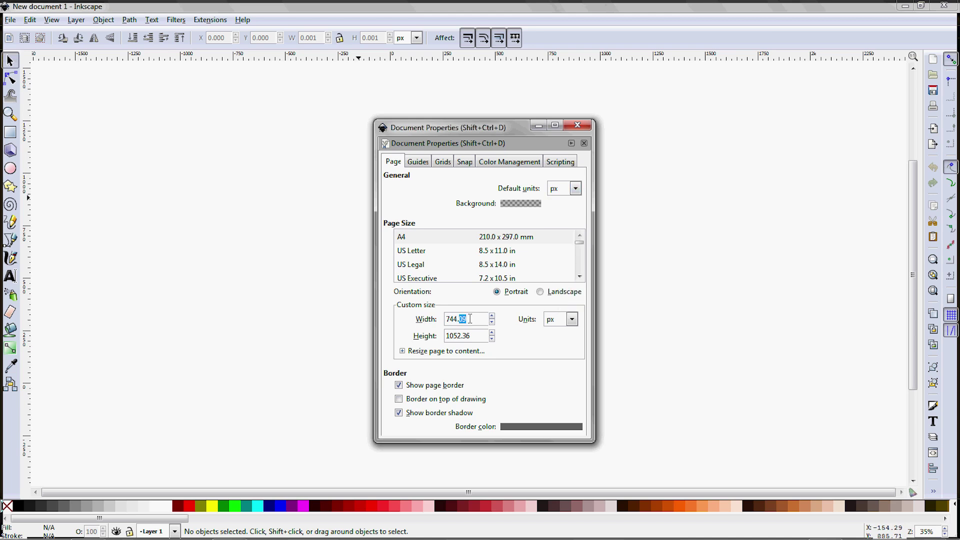
key(BackSpace)
key(BackSpace)
key(BackSpace)
key(BackSpace)
text(720)
key(Tab)
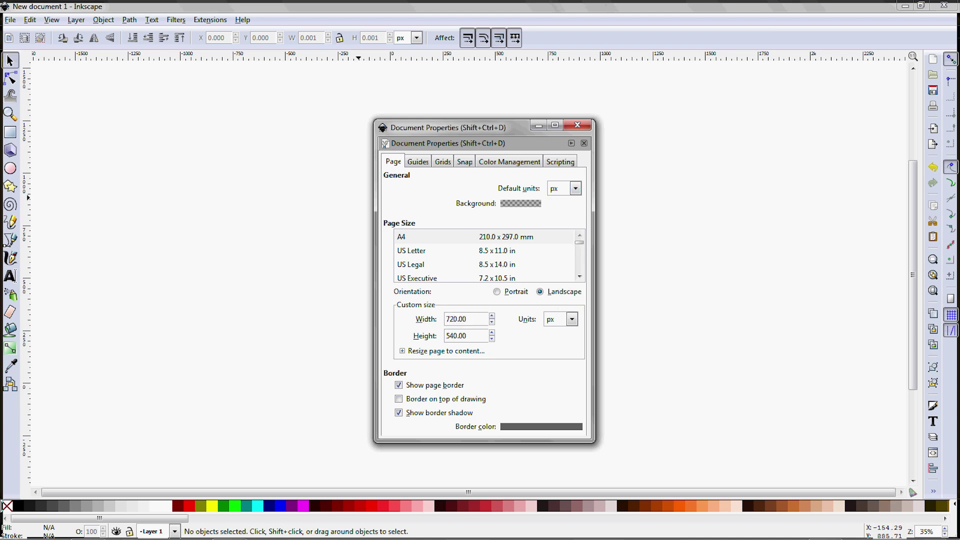
click(578, 126)
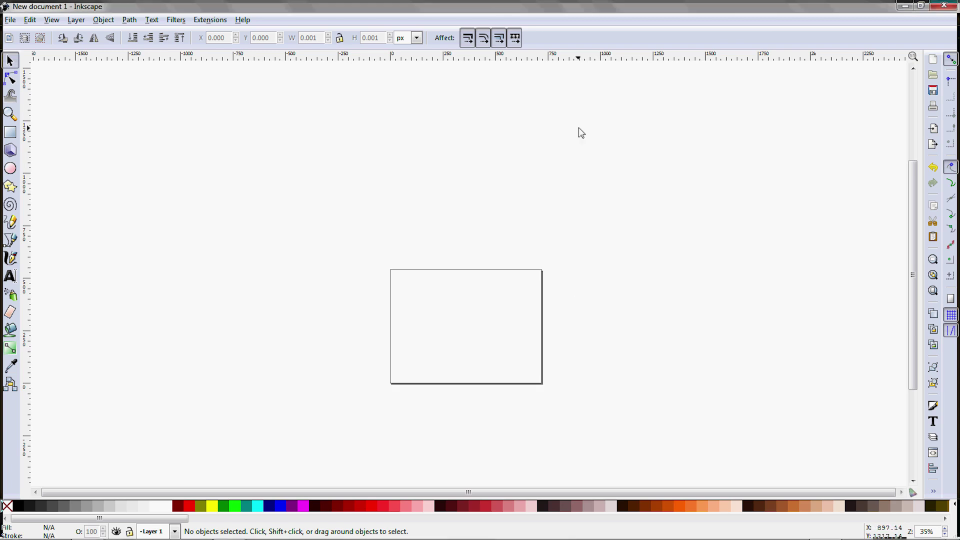
Dock the Fill and Stroke and Layers panels and fit the page in view.
click(932, 406)
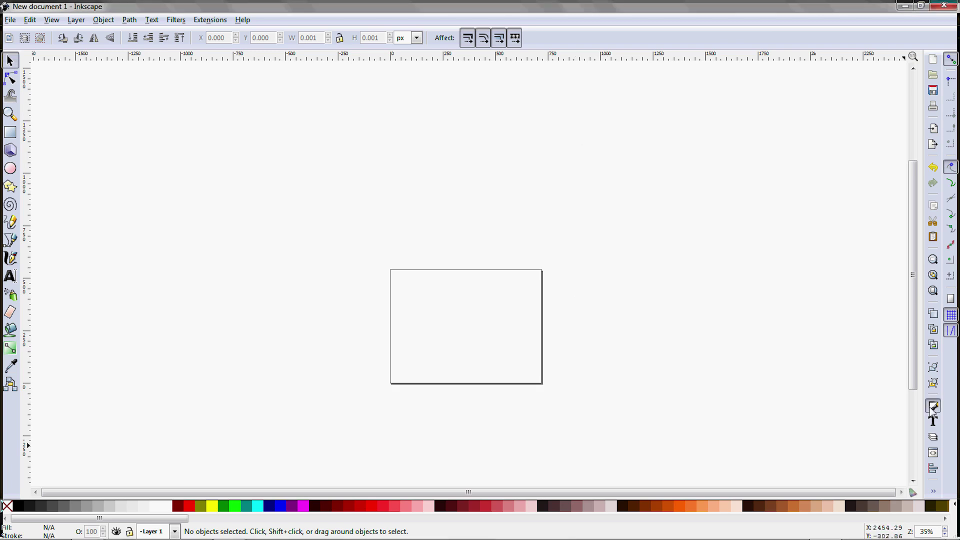
click(933, 438)
key(5)
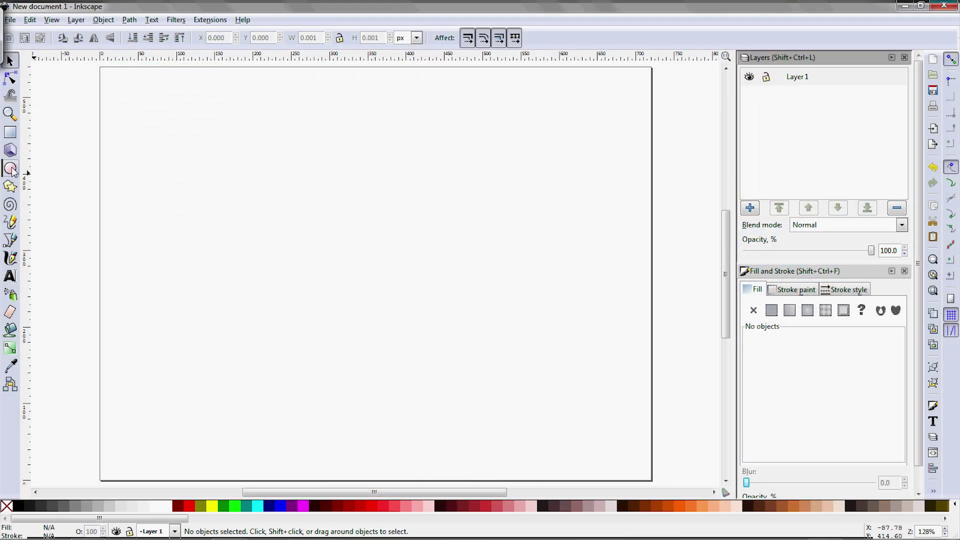
Draw a 432.627 px orange (ff6600) circle with no outline, then select it.
click(10, 169)
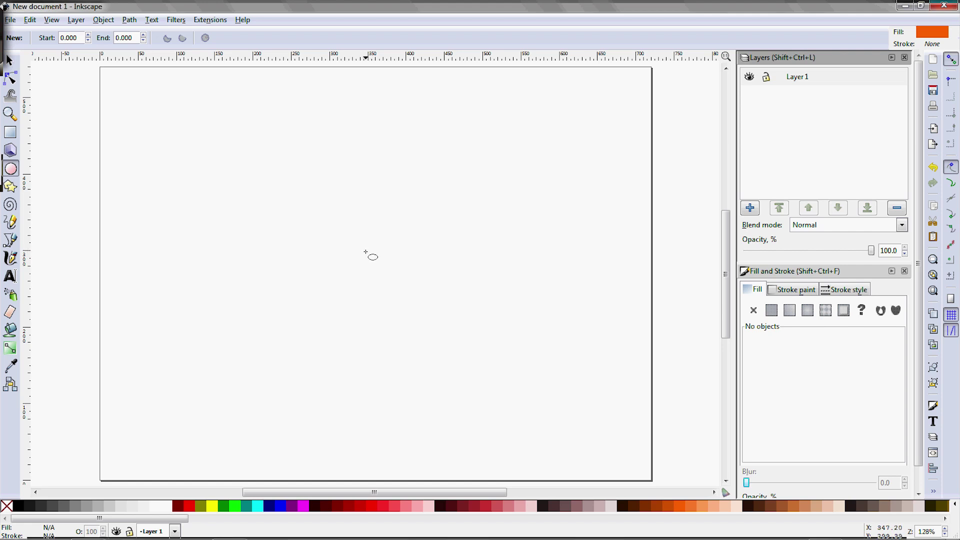
drag(361, 246, 176, 87)
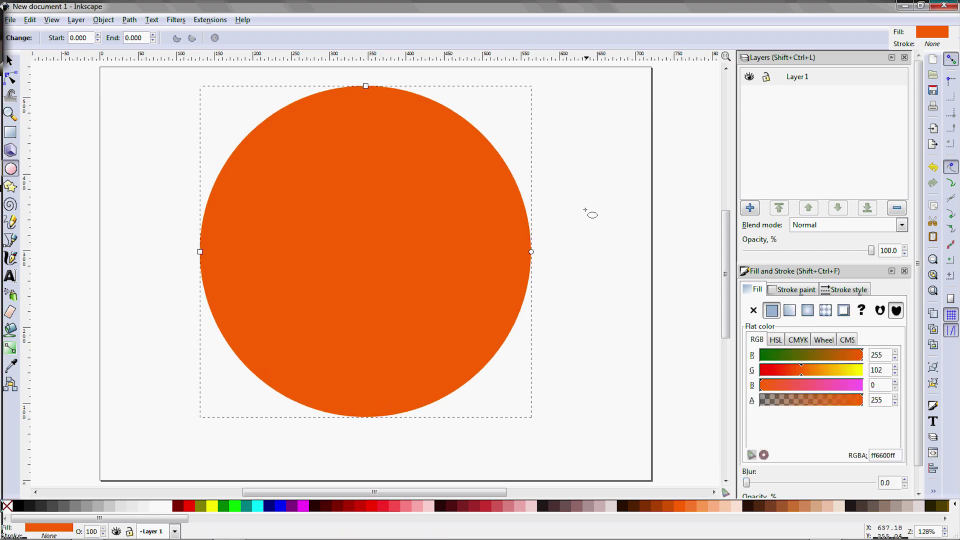
key(s)
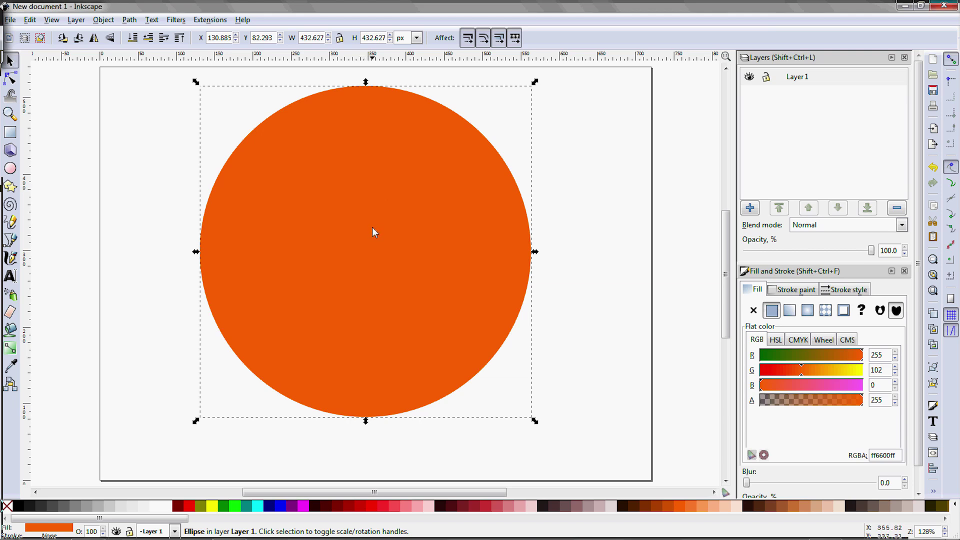
click(372, 227)
Give the circle a radial gradient fill and set its outer stop to 255/95/10.
click(372, 232)
click(808, 310)
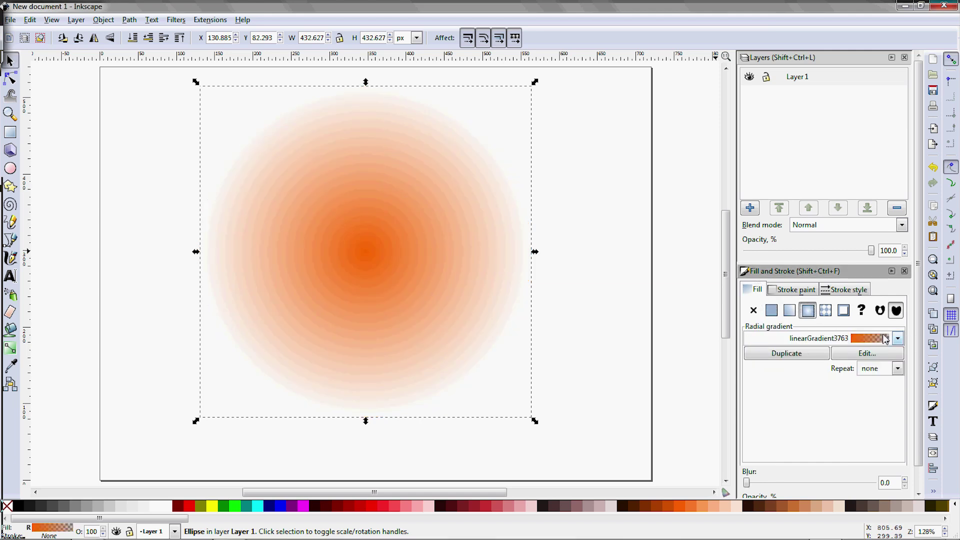
click(869, 355)
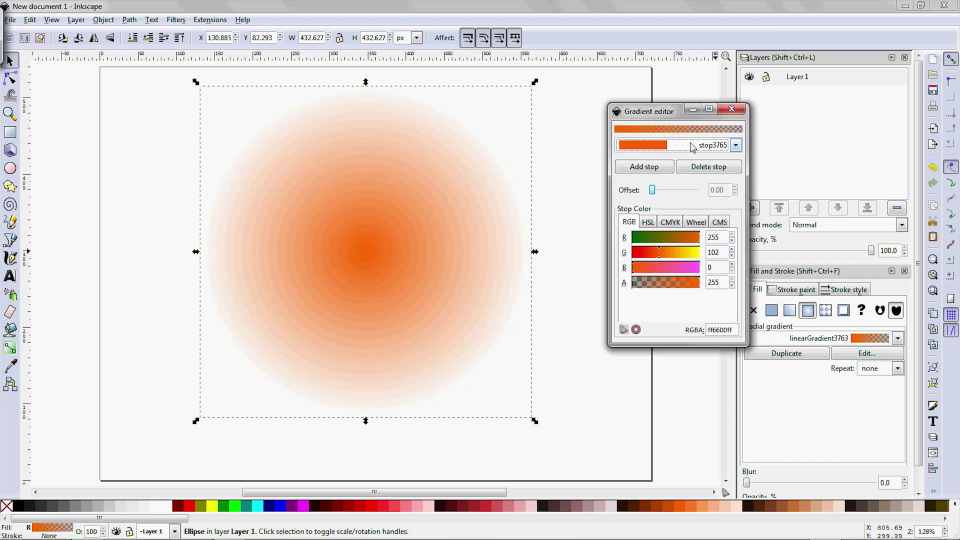
click(734, 148)
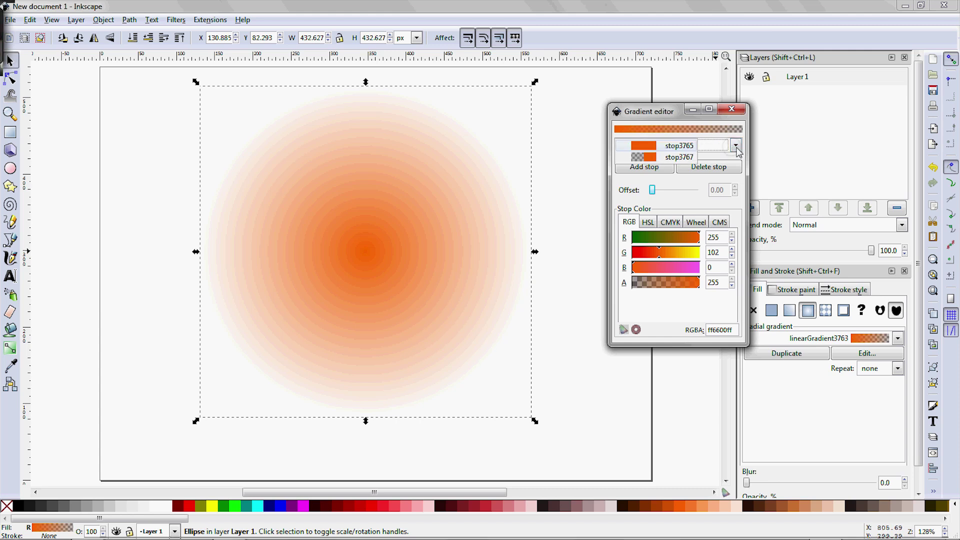
click(657, 157)
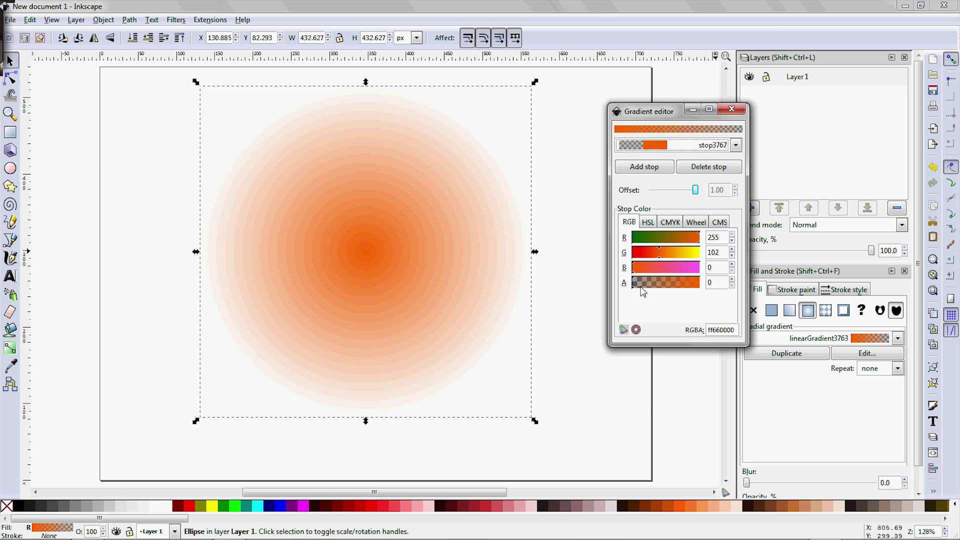
key(Tab)
text(95)
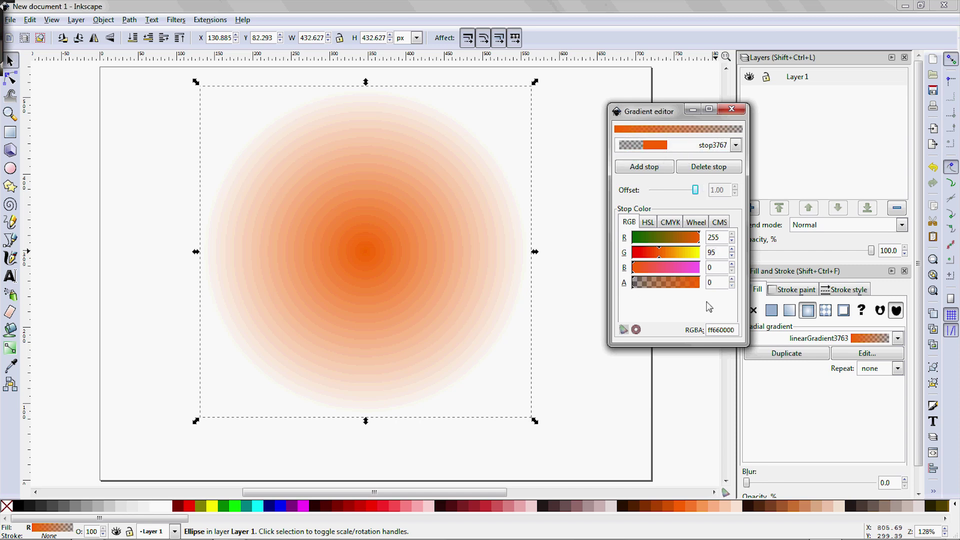
key(Tab)
key(Tab)
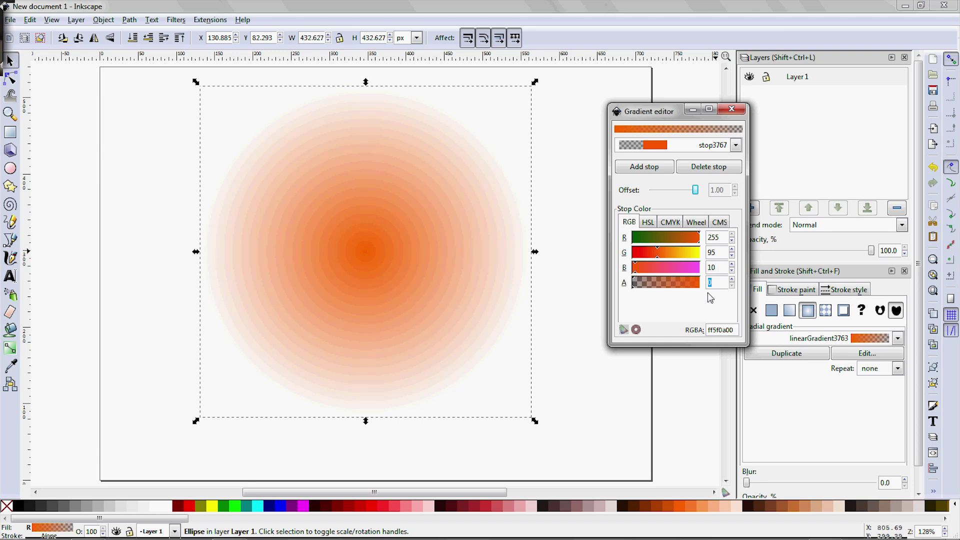
key(Tab)
Set the gradient's centre stop to golden yellow 255/175/10 (ffaf0a).
click(710, 145)
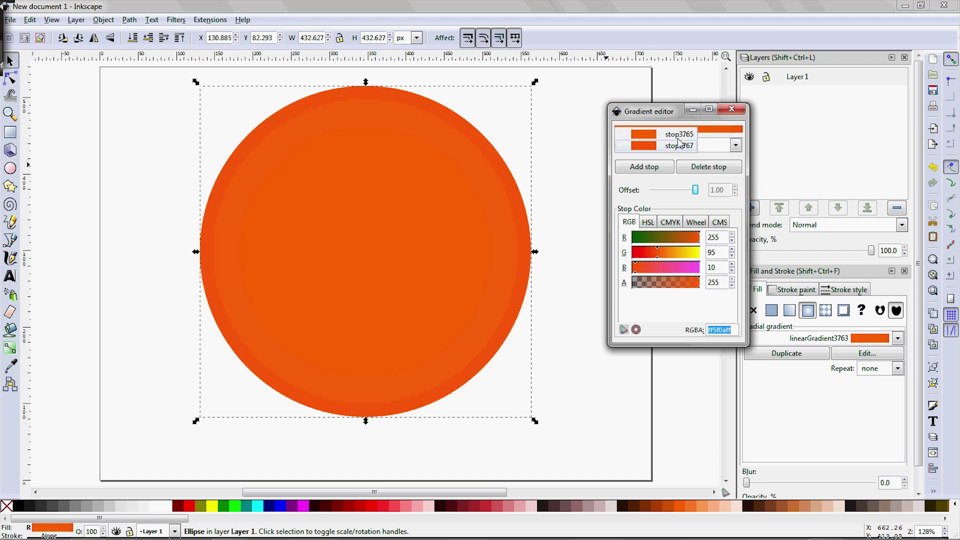
click(671, 135)
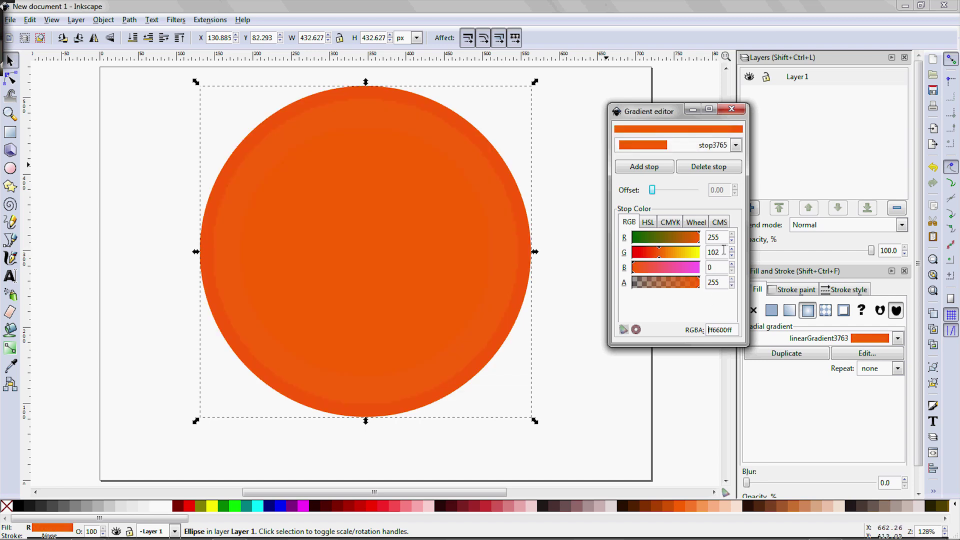
click(719, 253)
key(BackSpace)
key(BackSpace)
text(75)
key(Tab)
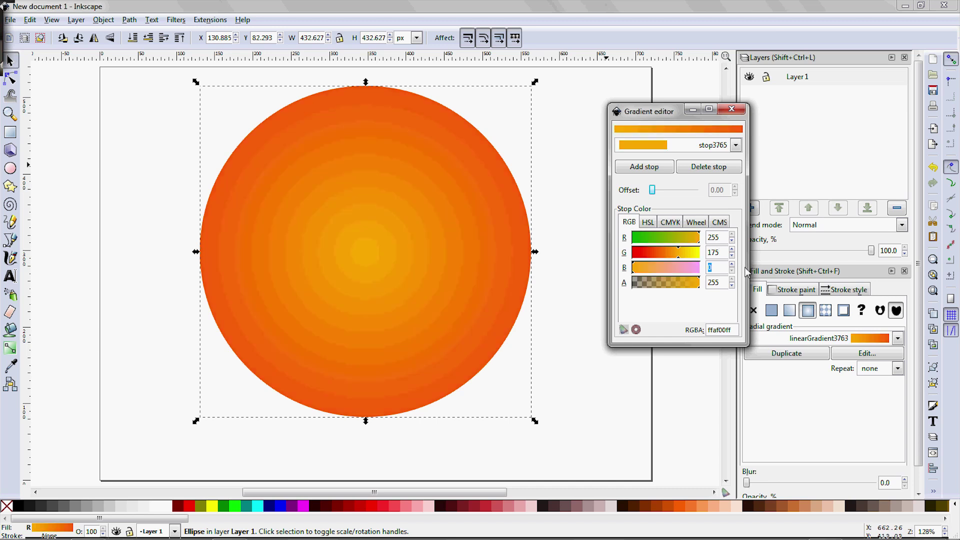
text(10)
key(Escape)
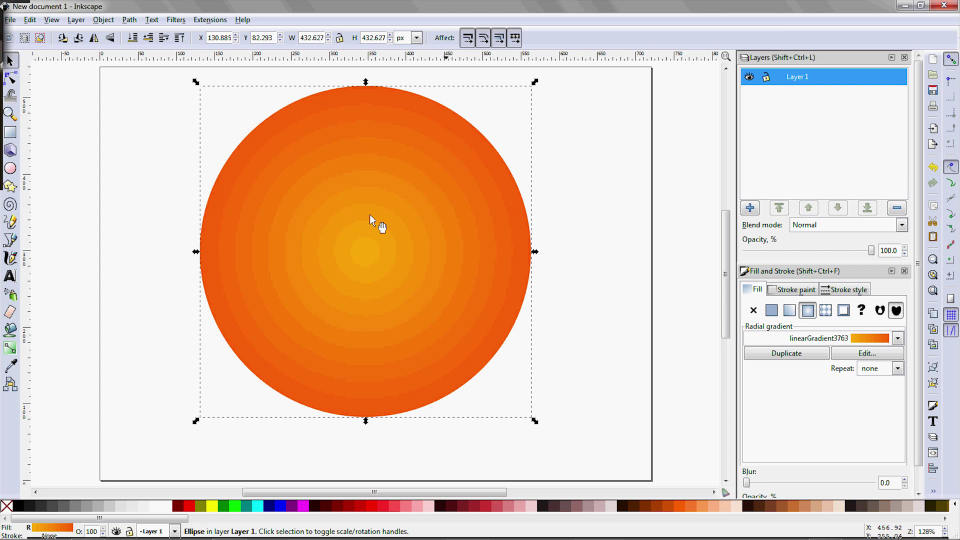
key(e)
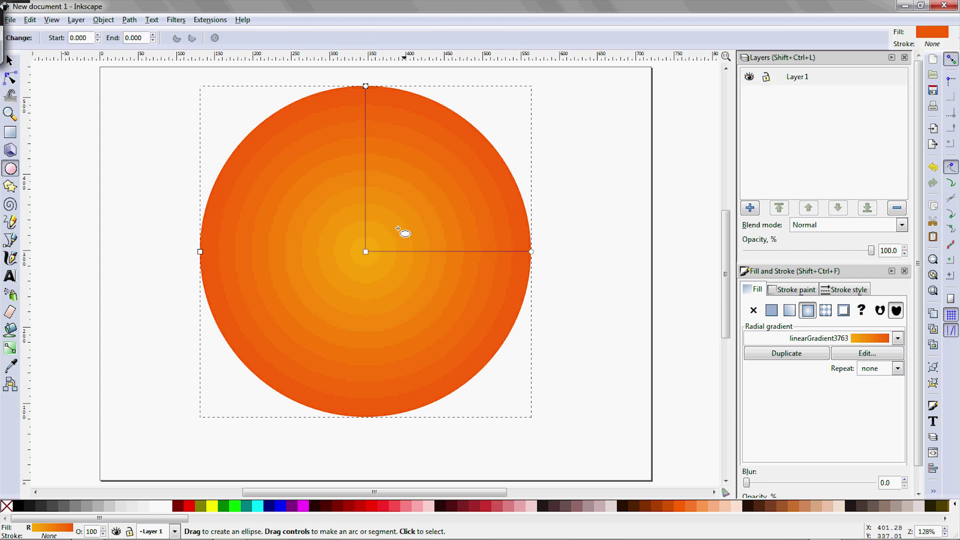
With the Gradient tool, drag the radial gradient's bright centre up near the circle's top.
click(11, 349)
click(11, 348)
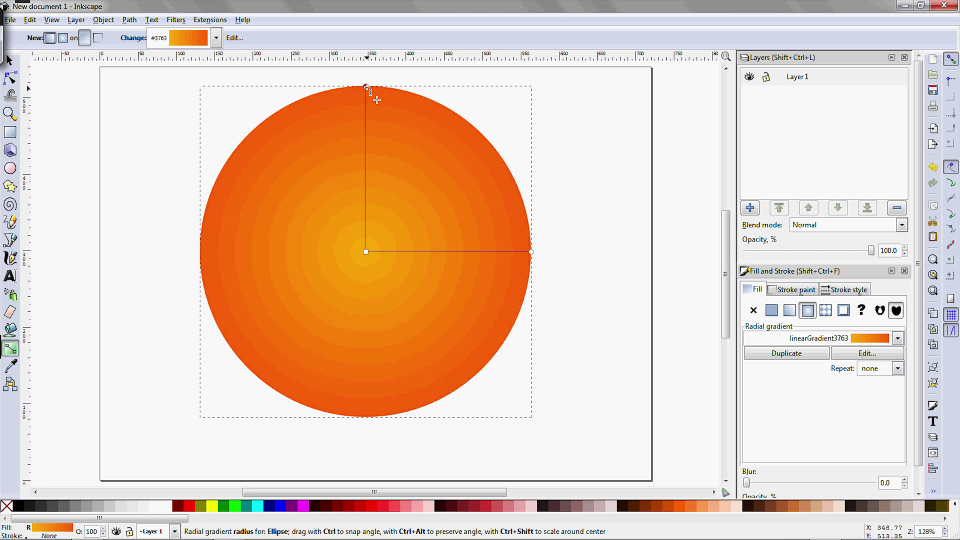
mouse_move(367, 87)
mouse_down()
mouse_move(366, 230)
mouse_move(365, 86)
mouse_up()
key(ctrl)
click(531, 251)
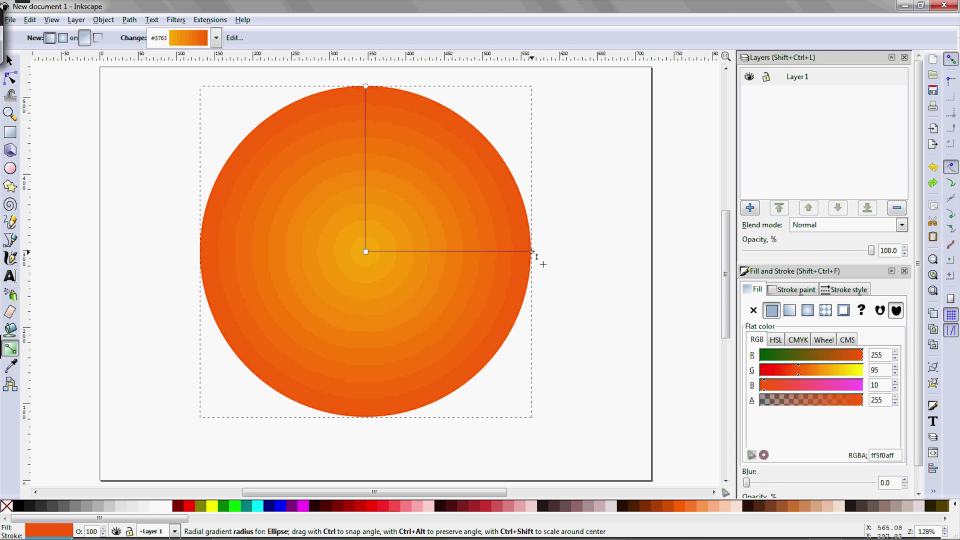
key(ctrl+shift)
drag(530, 252, 482, 249)
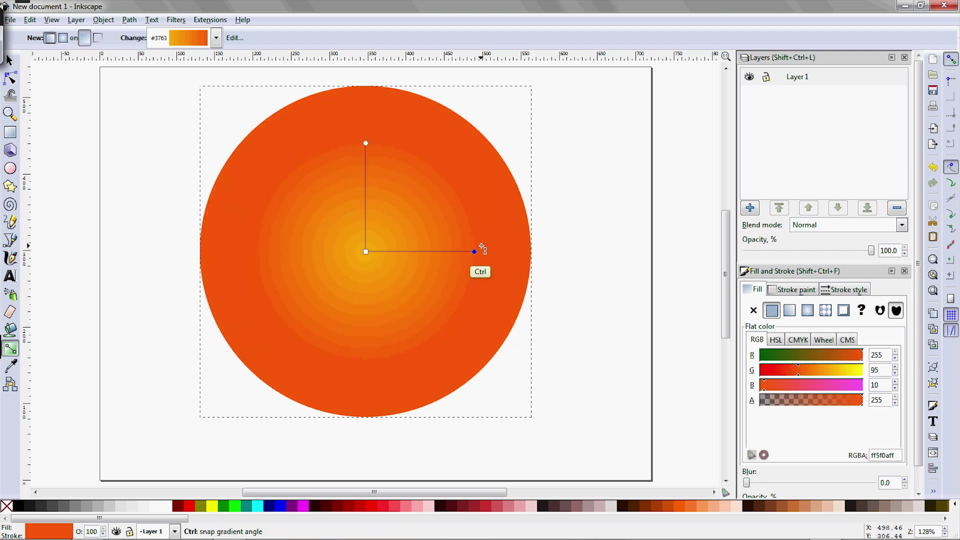
key(ctrl+z)
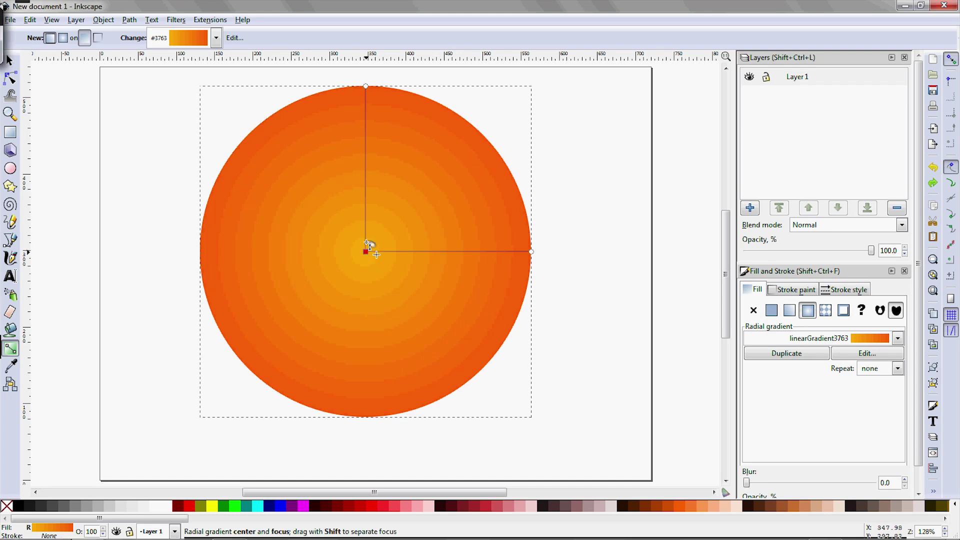
drag(367, 243, 366, 171)
Rename Layer 1 to 'head'.
click(812, 76)
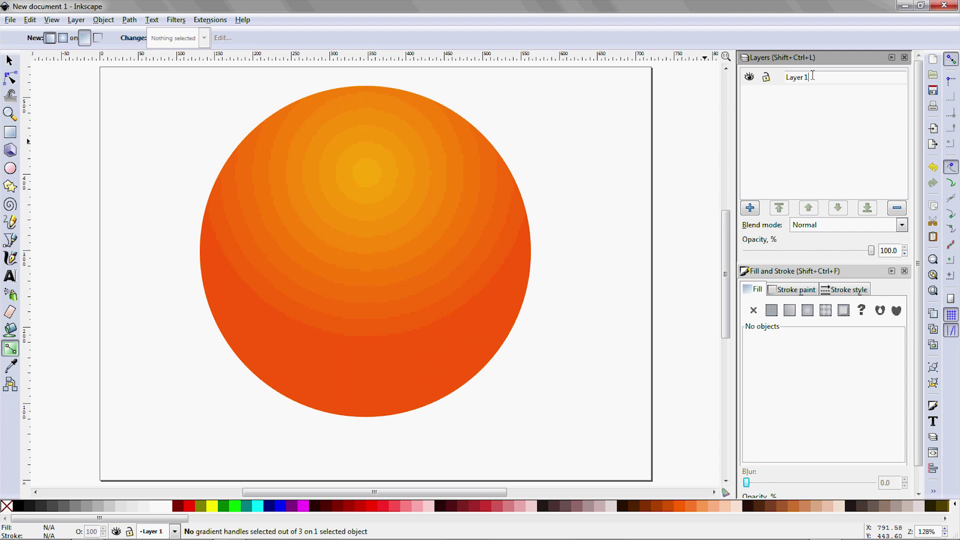
text(head)
key(Return)
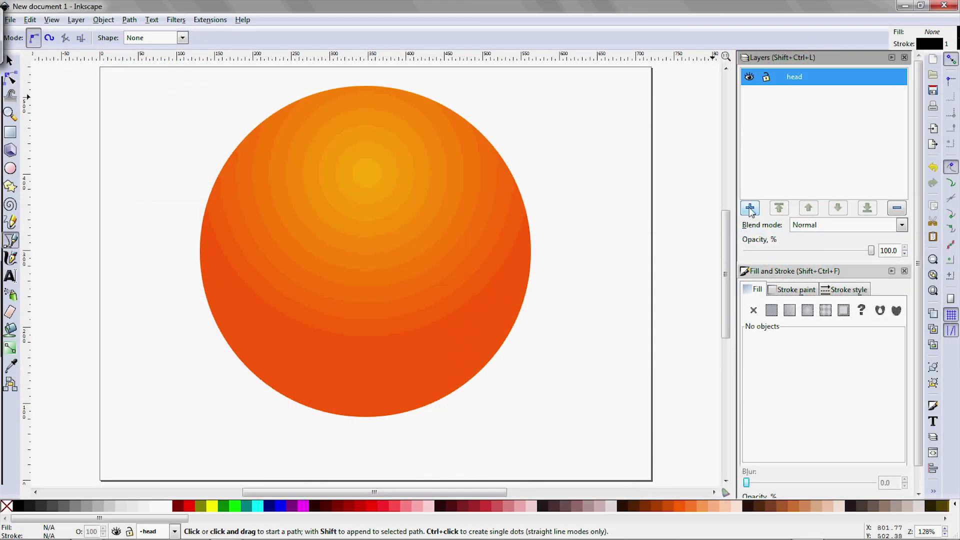
Add a 'hair' layer below 'head', then lock 'head' and keep 'hair' unlocked.
click(750, 208)
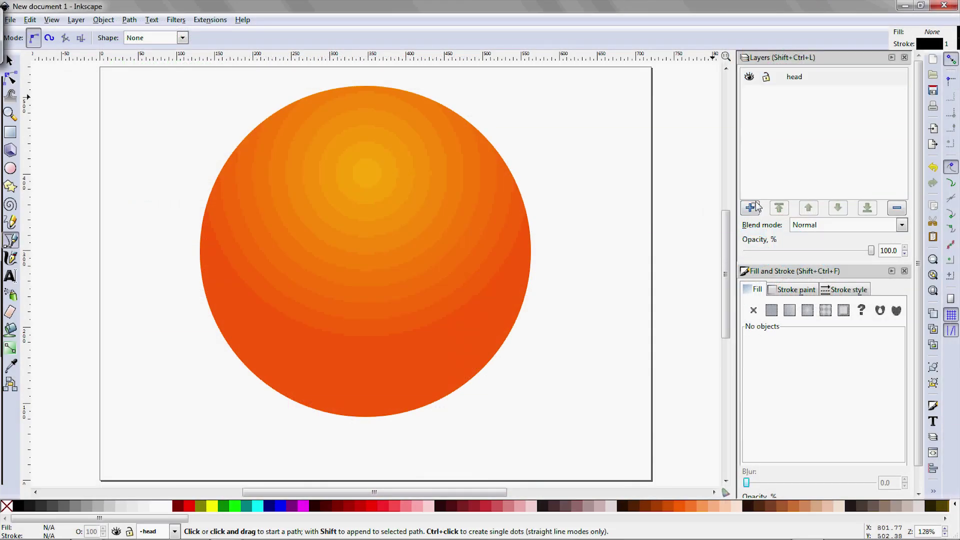
text(hair)
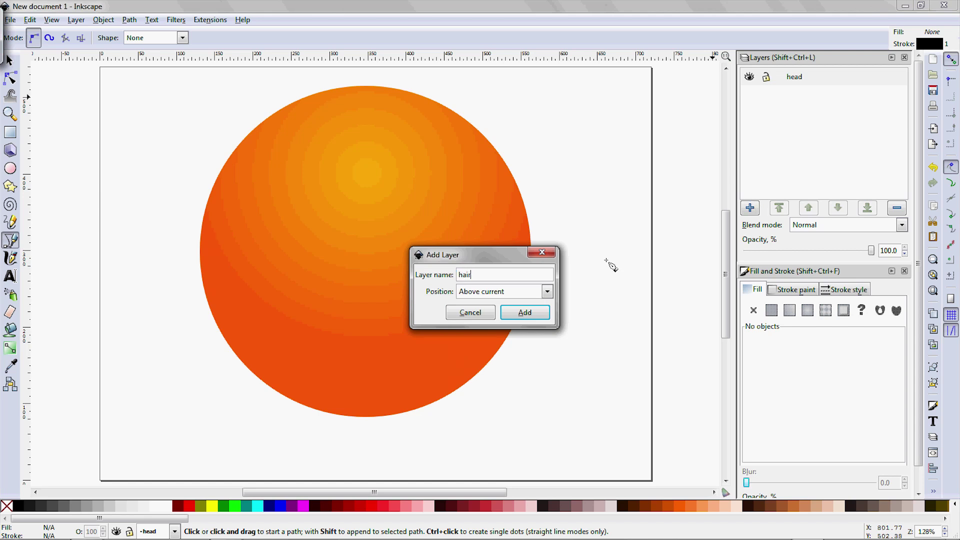
click(524, 312)
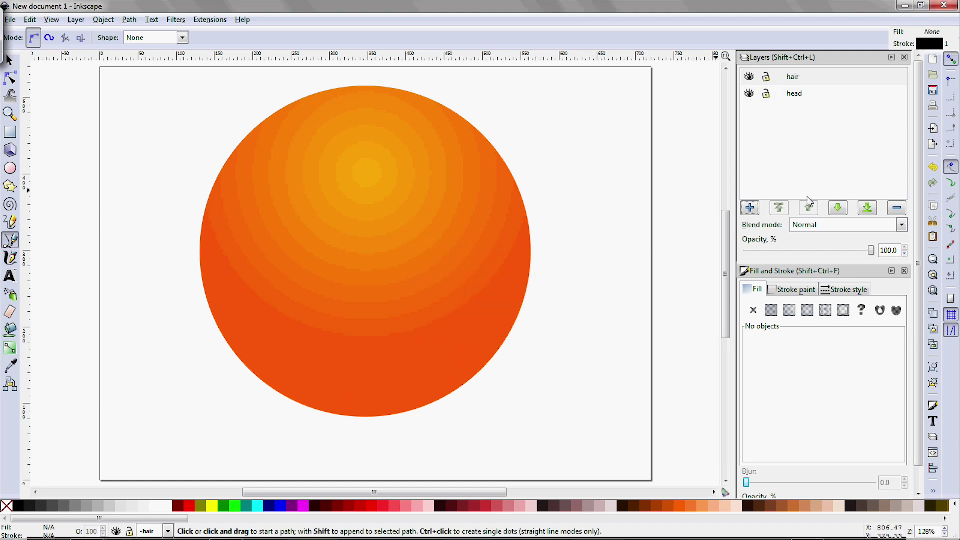
click(778, 77)
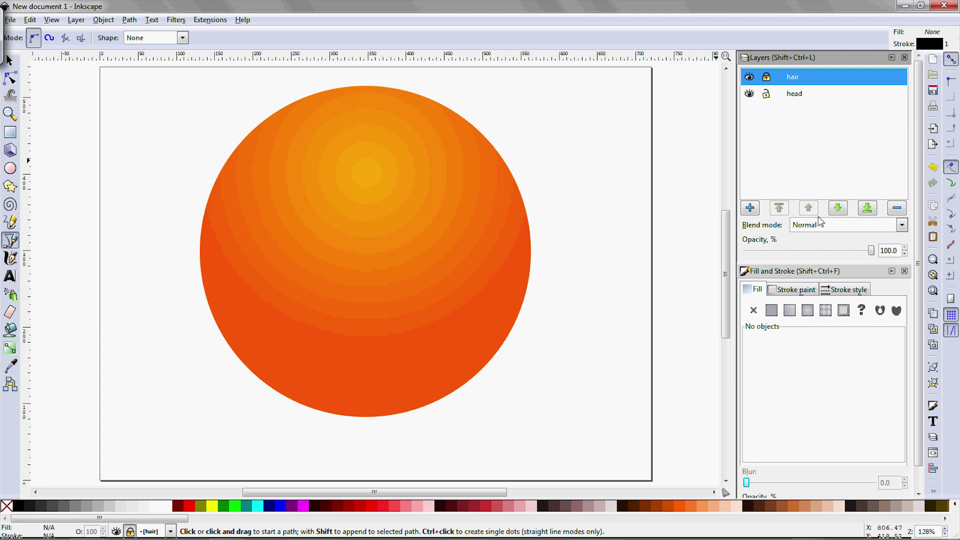
click(868, 208)
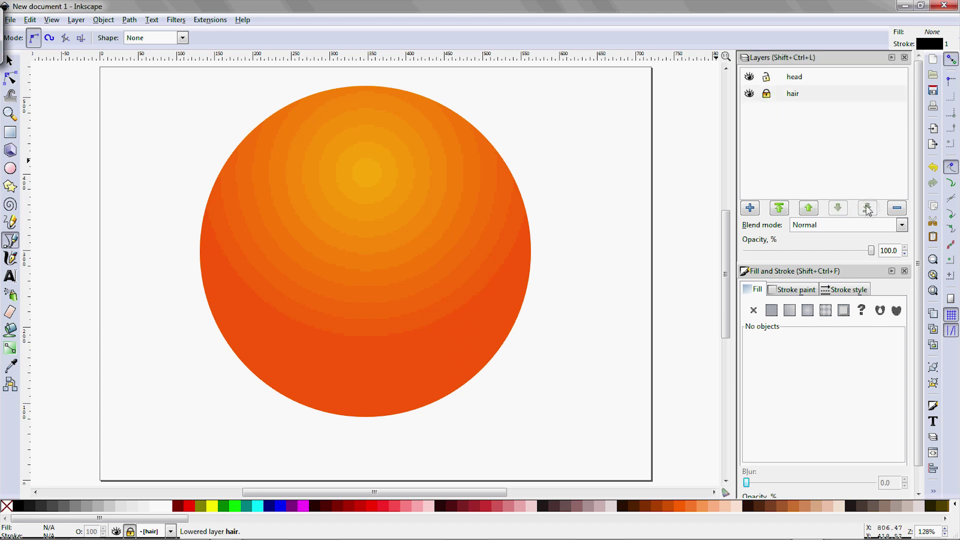
click(766, 77)
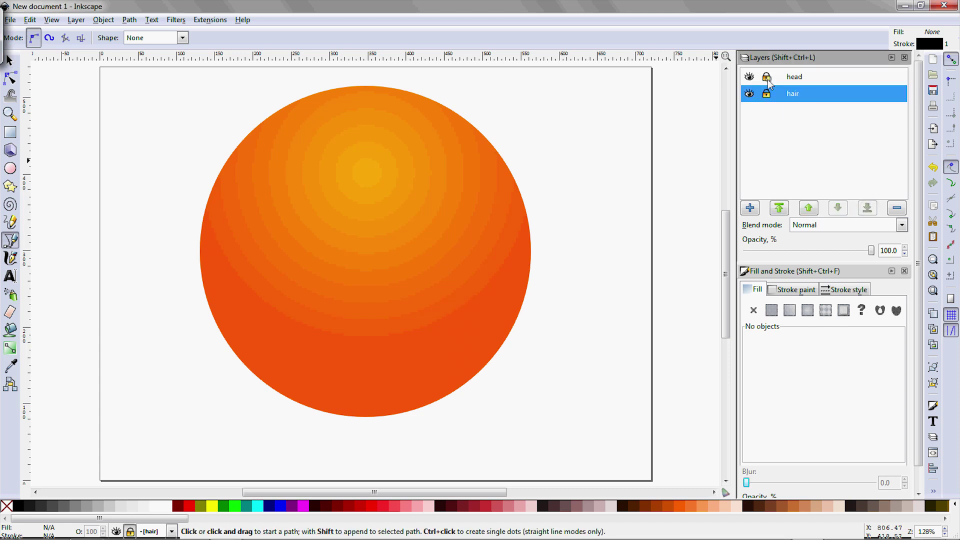
click(766, 93)
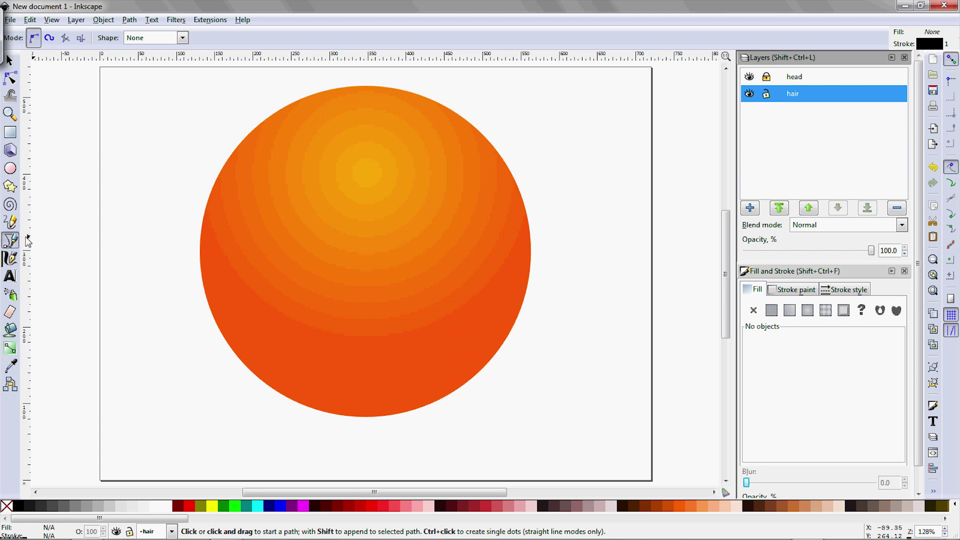
Draw a closed triangular spike with the Pen tool beside the head's top right.
click(531, 143)
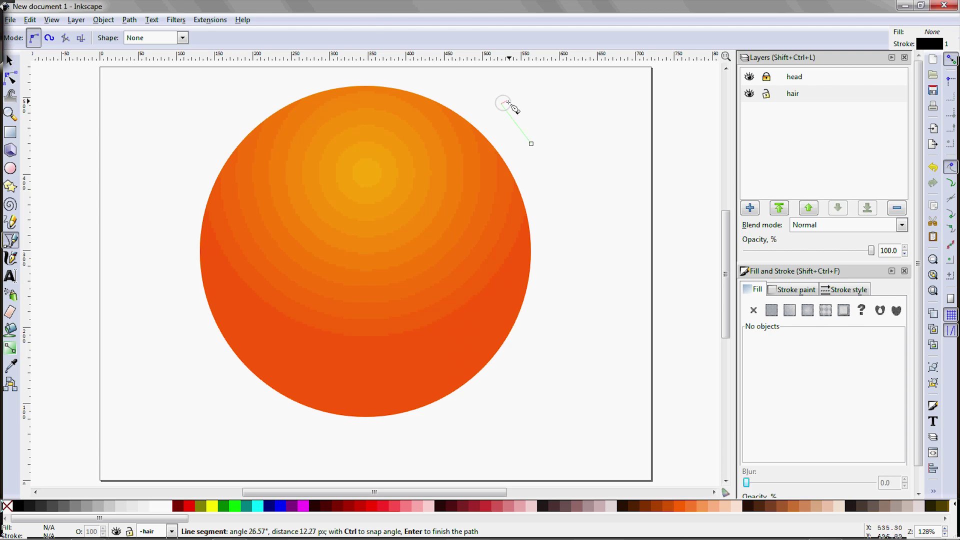
click(502, 103)
click(630, 71)
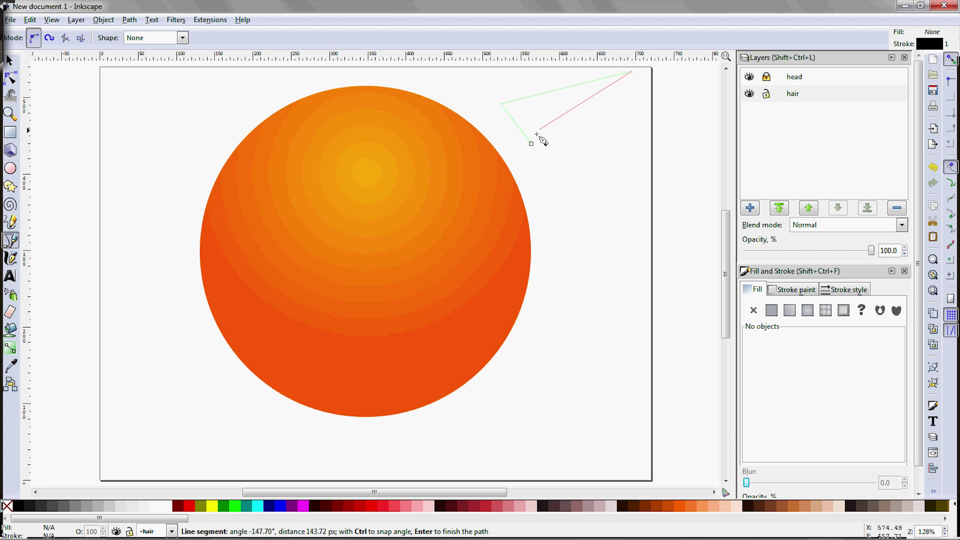
click(531, 143)
key(Escape)
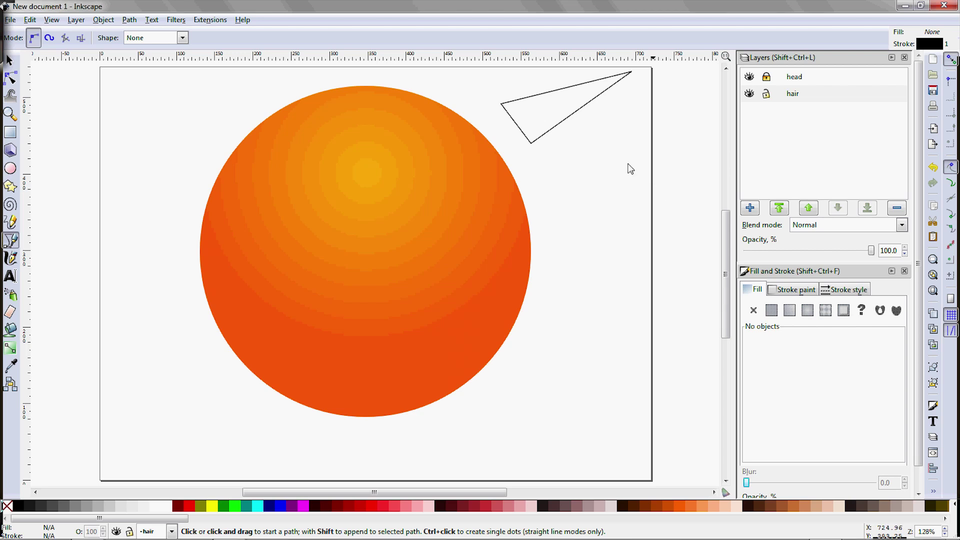
Fill the triangle with linearGradient3763 and set its stroke paint to none.
key(s)
click(577, 110)
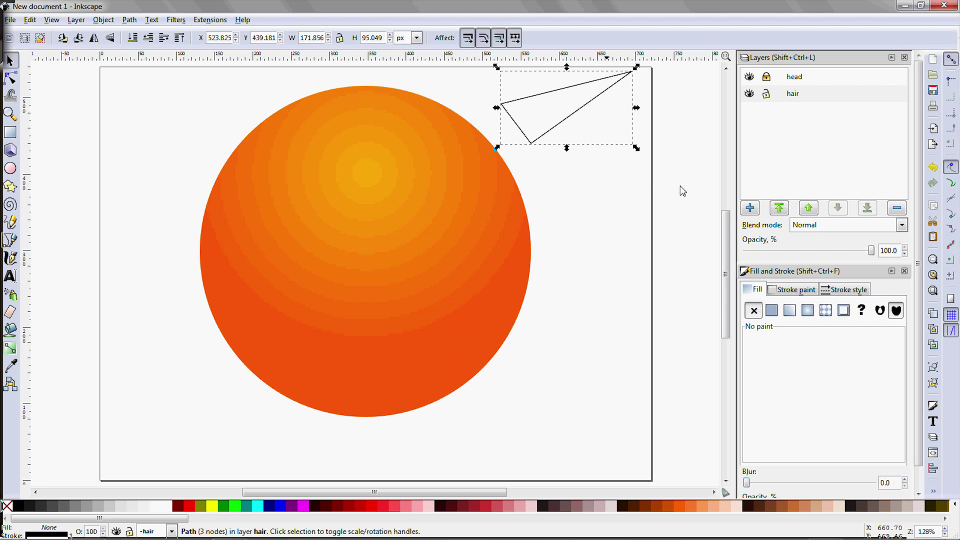
click(790, 311)
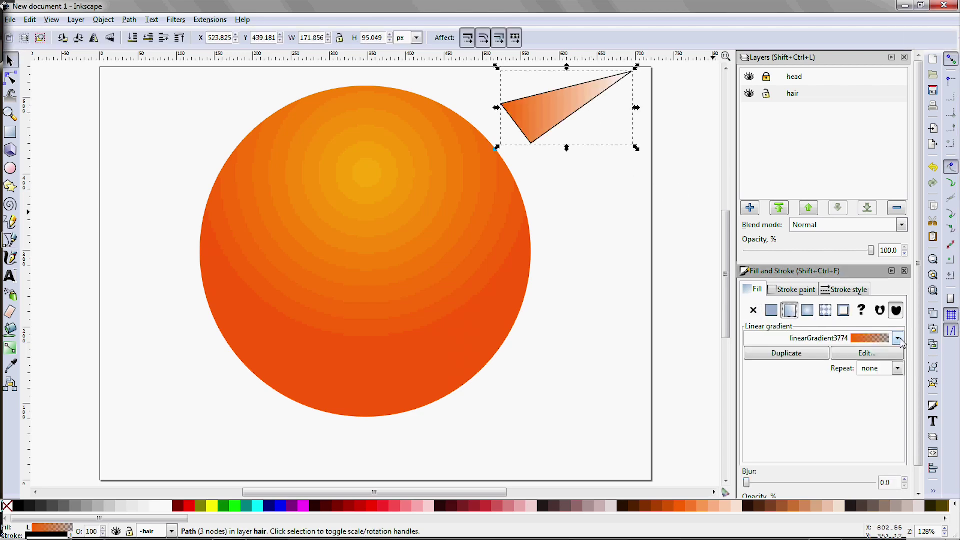
click(799, 289)
click(754, 311)
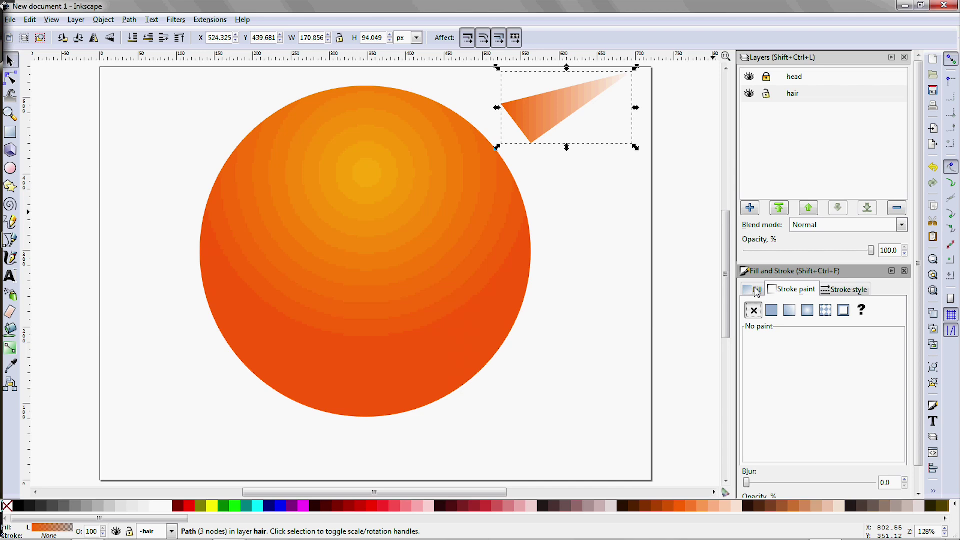
click(758, 290)
click(898, 338)
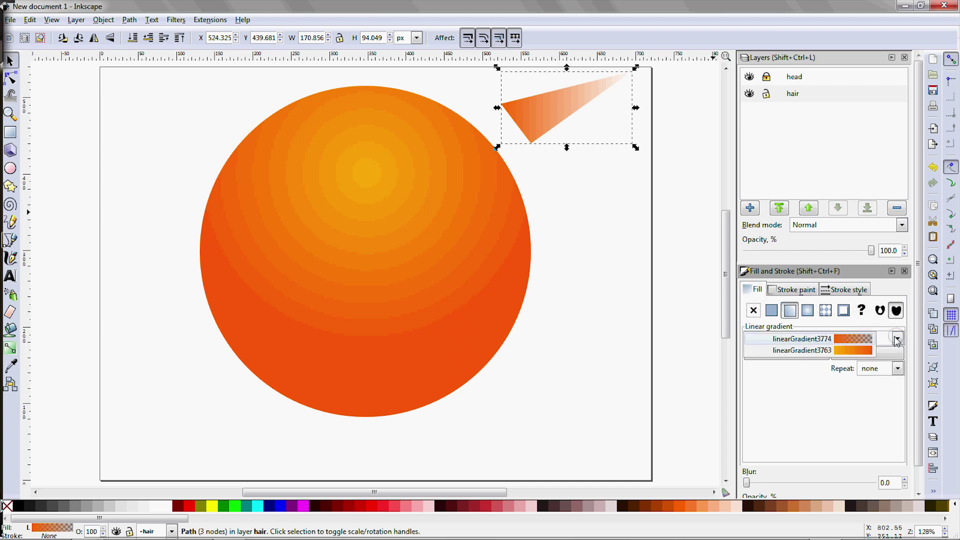
click(861, 350)
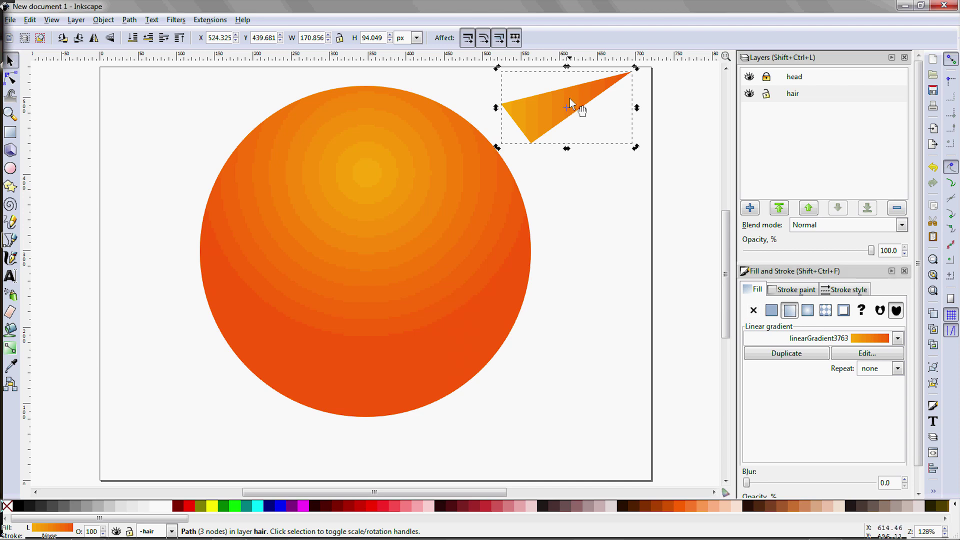
Drag the gradient handles so the gradient runs from the spike's lower left to its tip.
key(n)
drag(633, 108, 543, 142)
drag(502, 106, 578, 85)
key(plus)
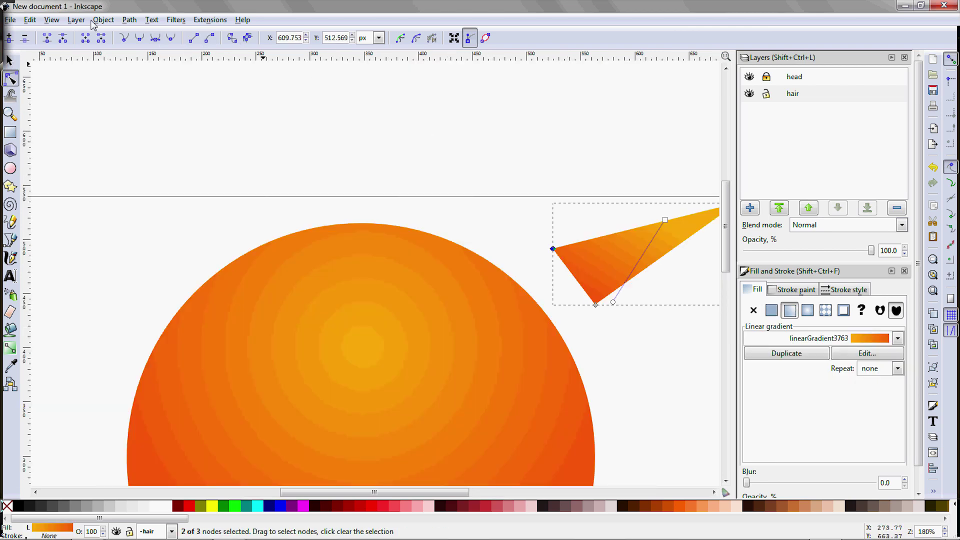
Zoom in on the spike and convert it to an editable path.
click(52, 20)
mouse_move(75, 34)
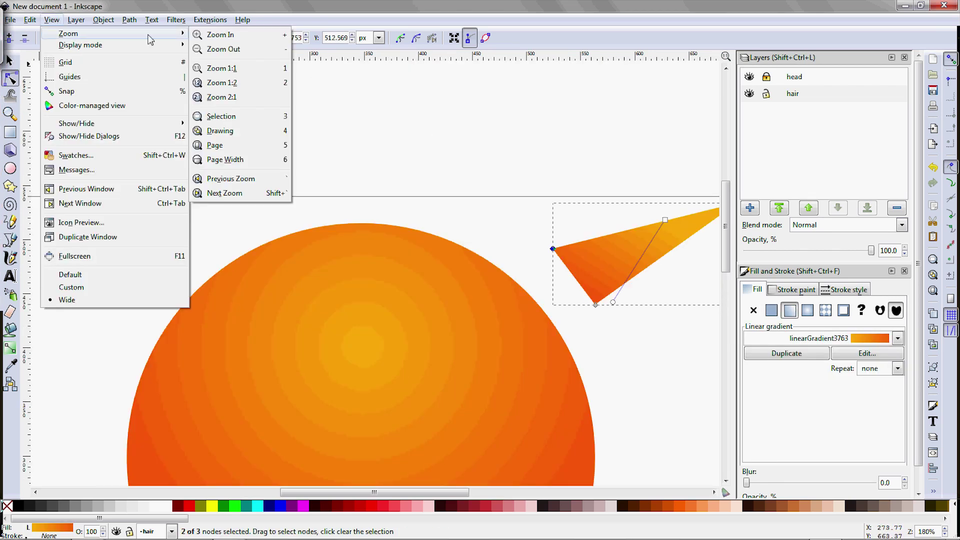
click(247, 115)
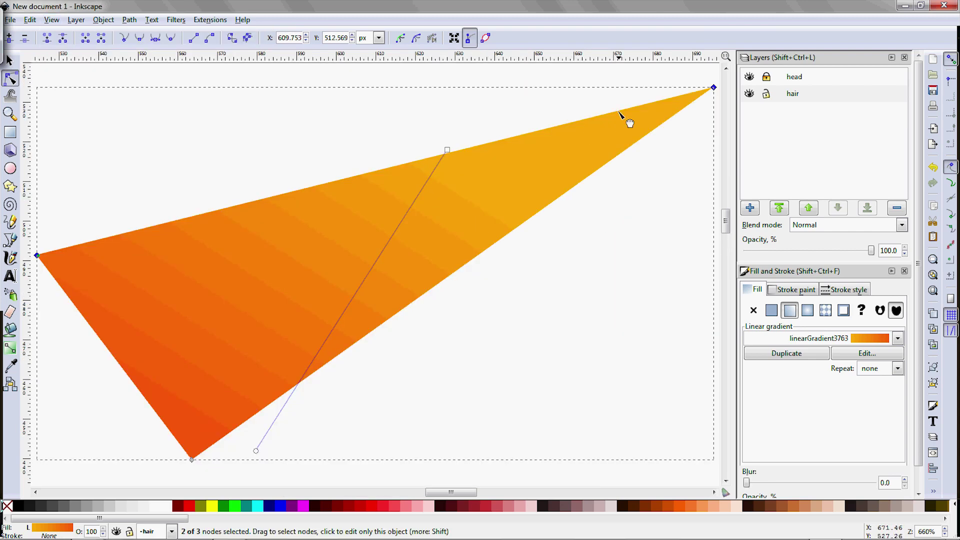
key(minus)
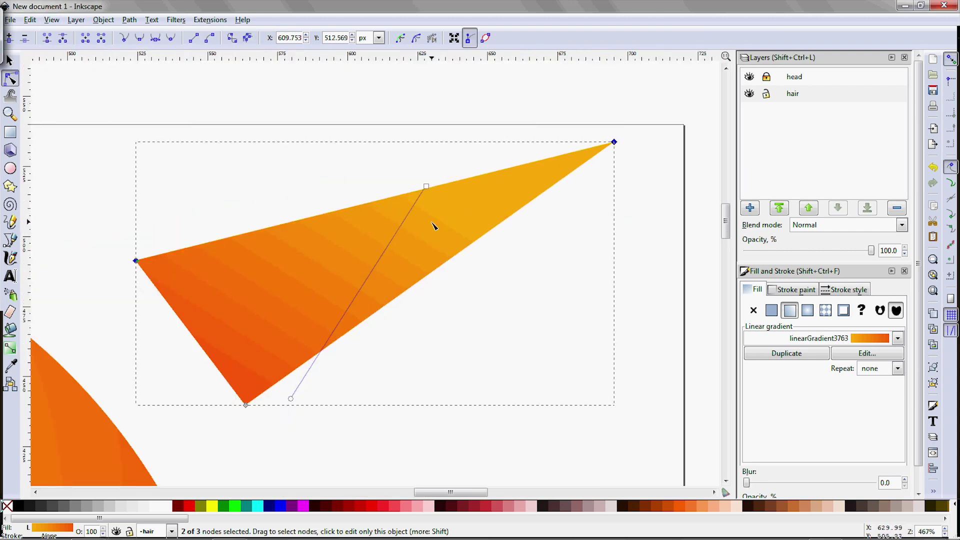
scroll(150, 260, down, 1)
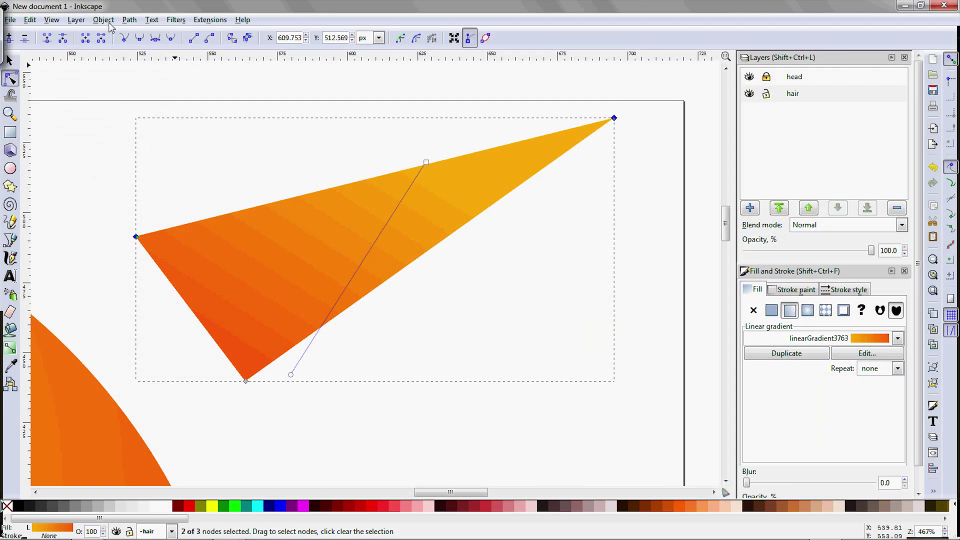
click(109, 23)
mouse_move(130, 23)
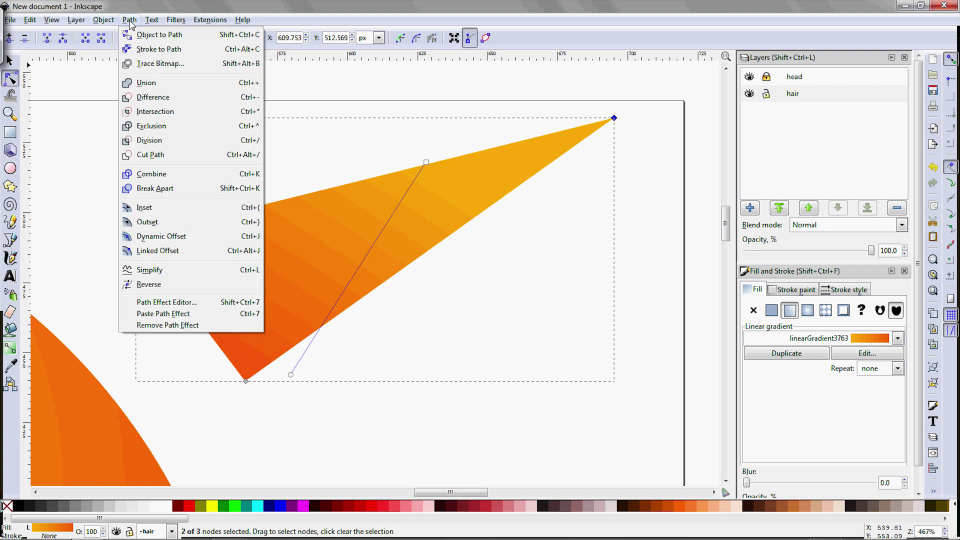
click(150, 35)
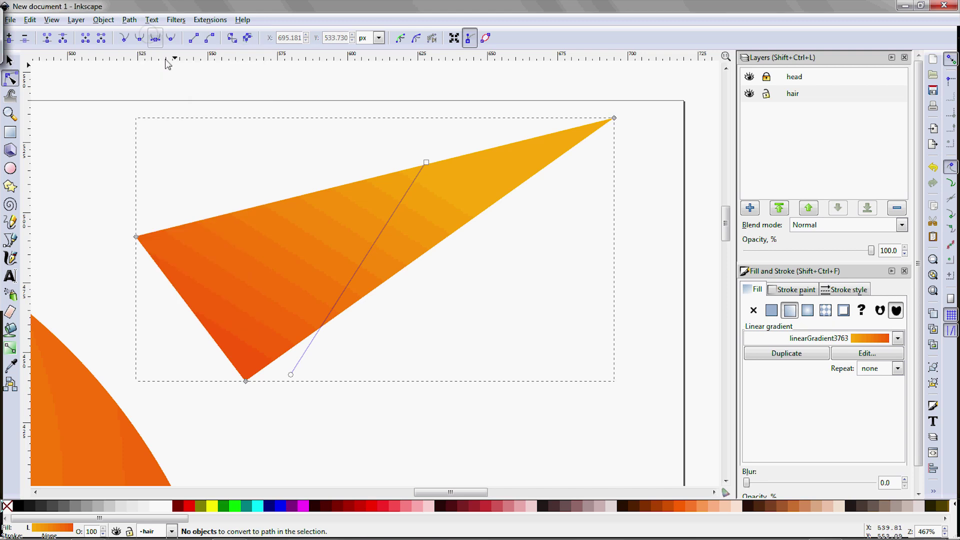
Drag the spike's nodes and Bezier handles to curve its top and lower edges into a sweeping point.
click(136, 237)
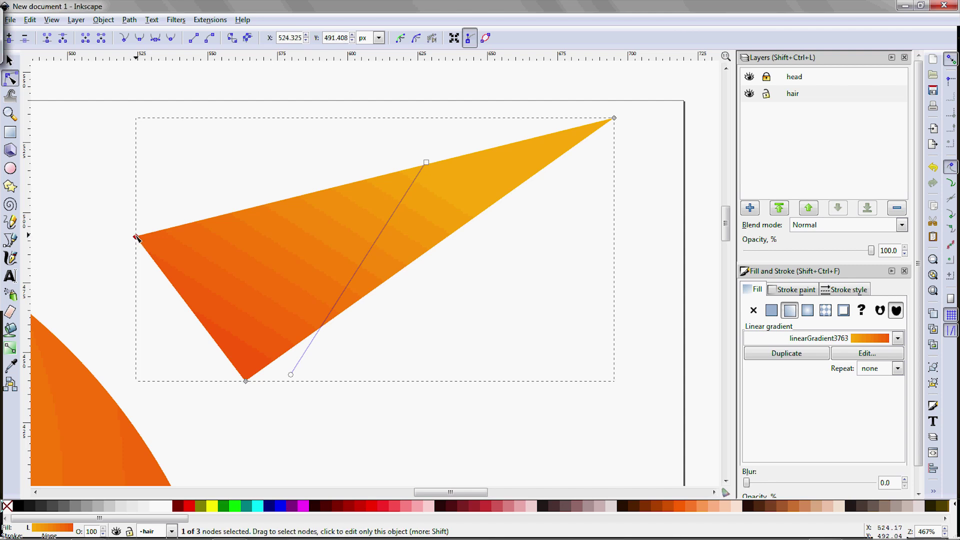
drag(137, 238, 257, 120)
drag(614, 118, 485, 119)
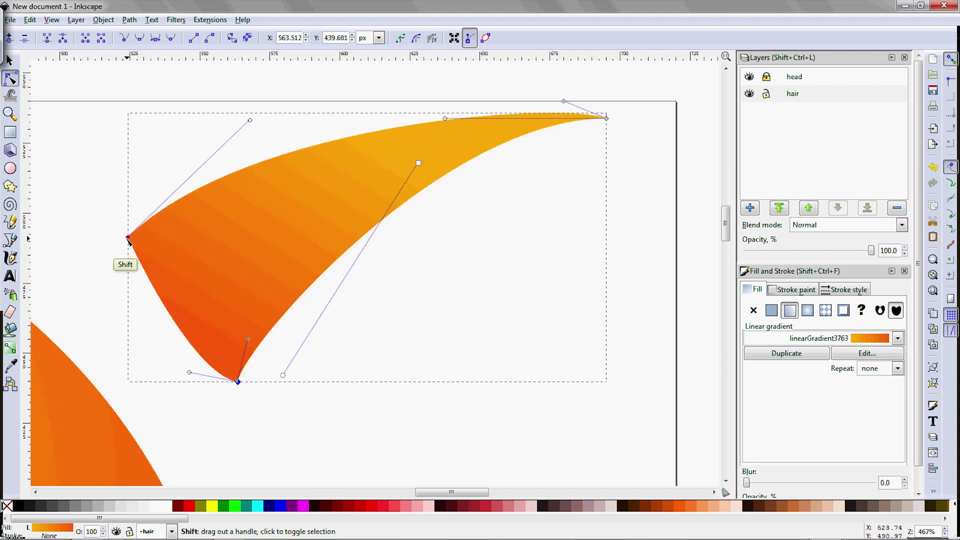
drag(127, 237, 132, 283)
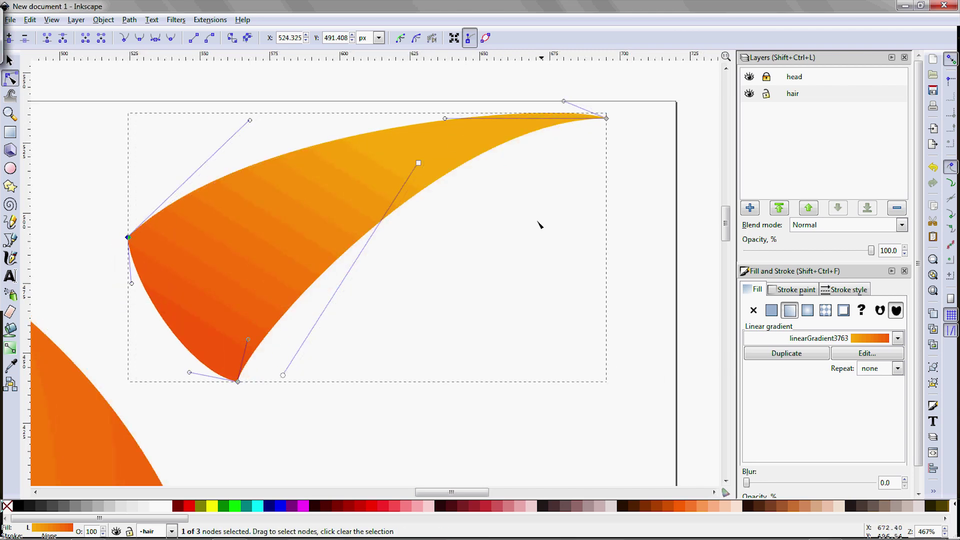
Duplicate the hair spike with Ctrl+D, then move and rotate the copy to overlap the original.
key(minus)
key(minus)
key(minus)
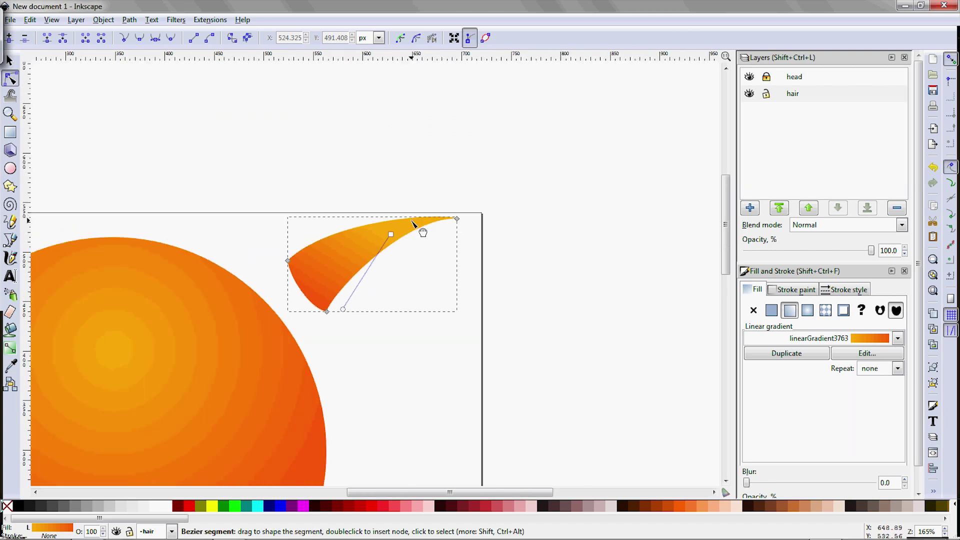
key(s)
key(ctrl+d)
drag(338, 260, 345, 280)
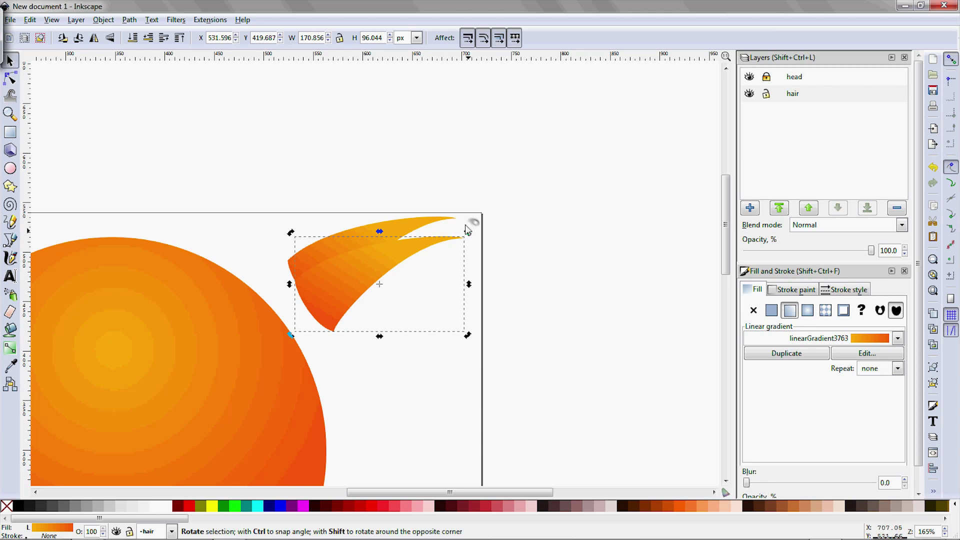
drag(468, 233, 444, 226)
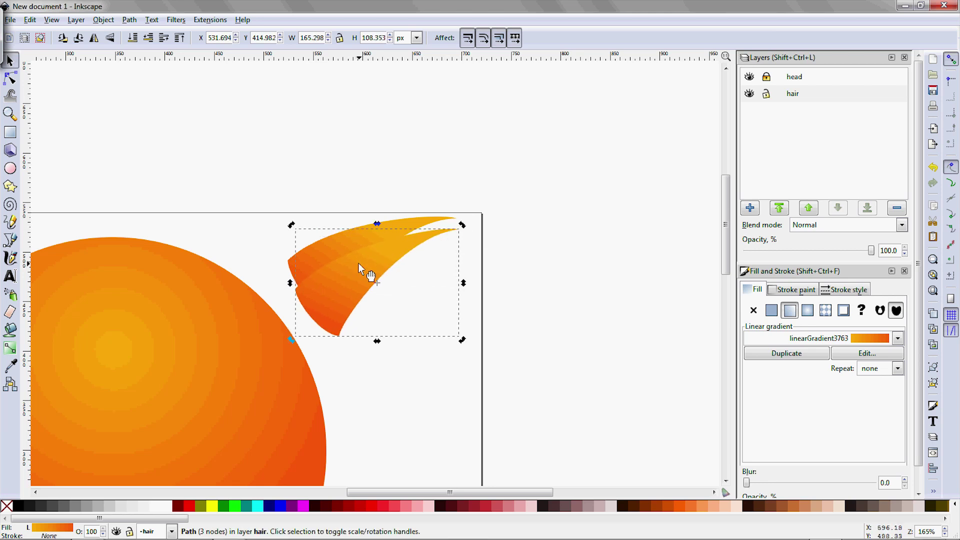
drag(358, 263, 365, 241)
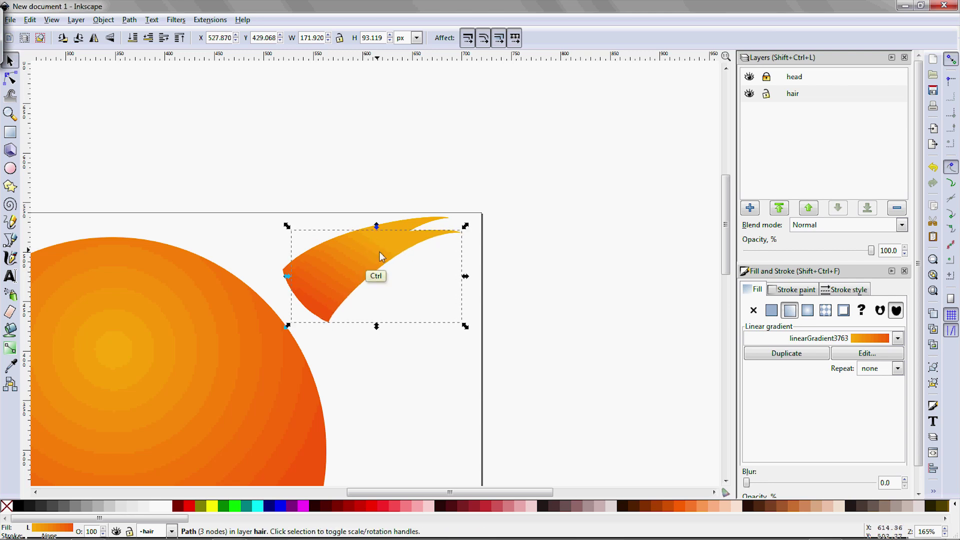
drag(377, 275, 376, 295)
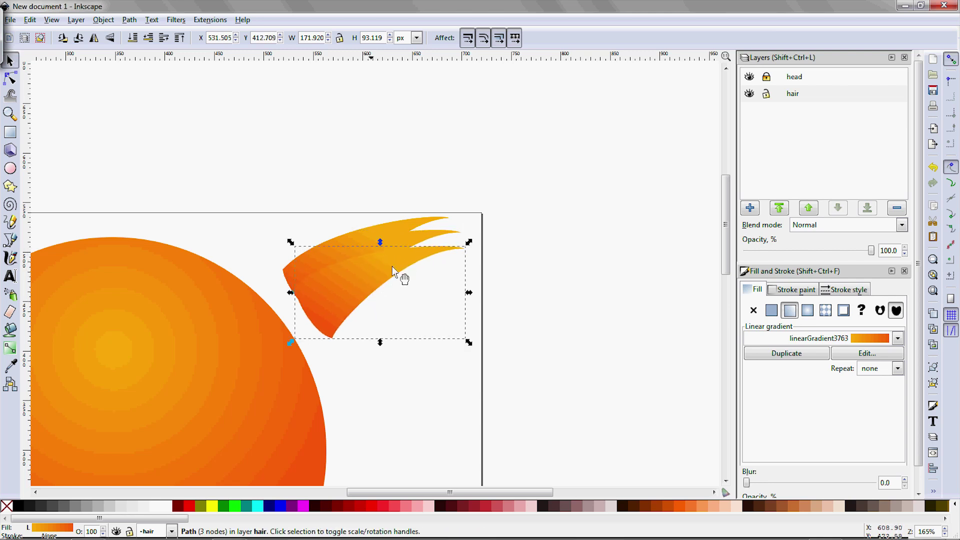
Tilt the copy into its final position and Shift-select all three spikes.
click(438, 255)
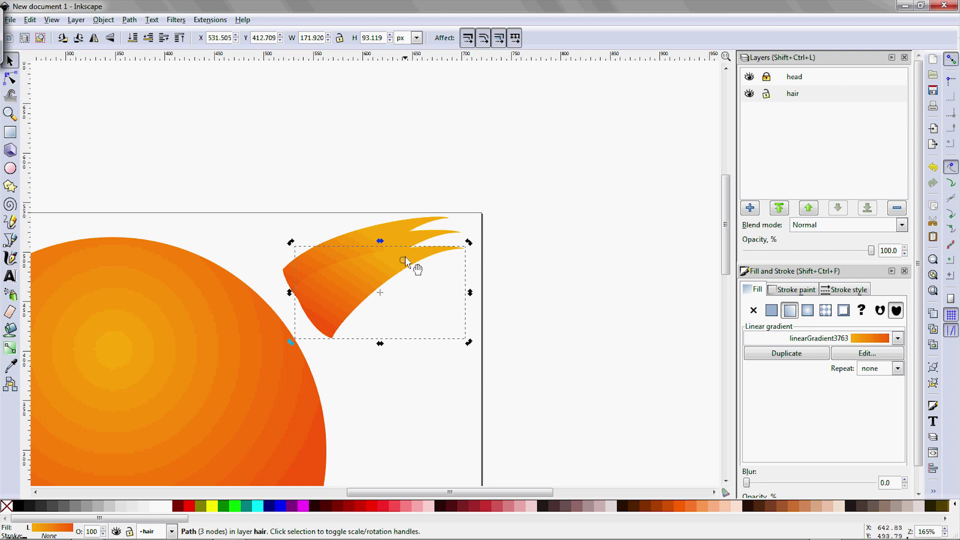
drag(468, 242, 473, 250)
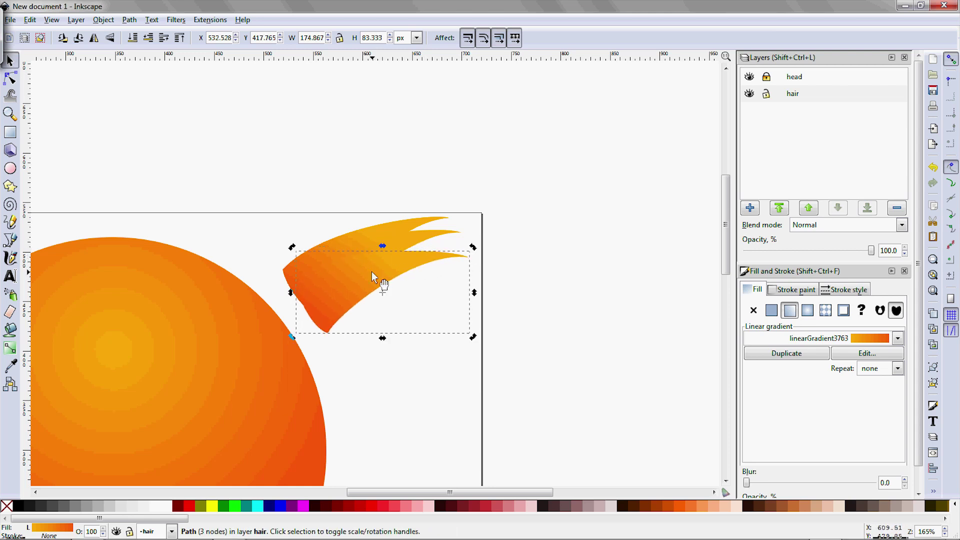
drag(371, 272, 364, 264)
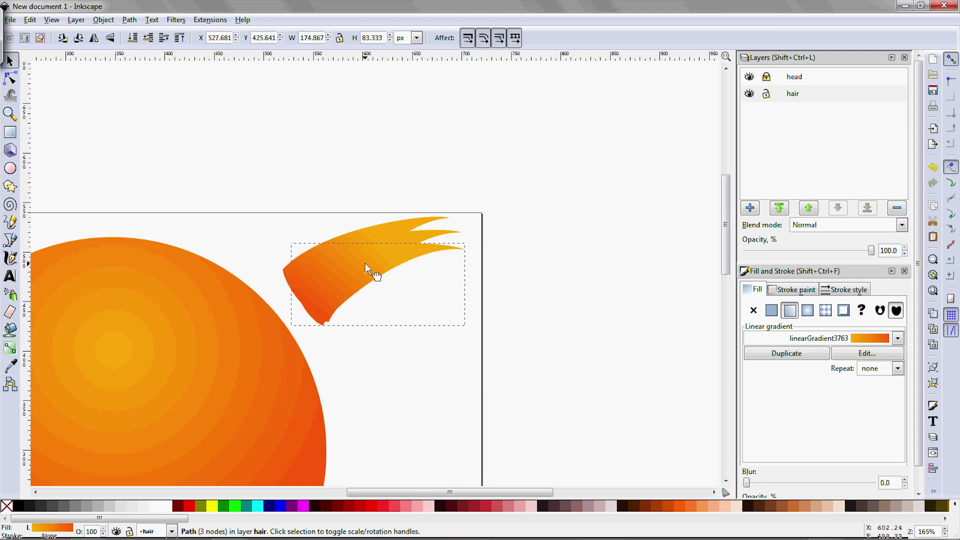
shift+click(407, 226)
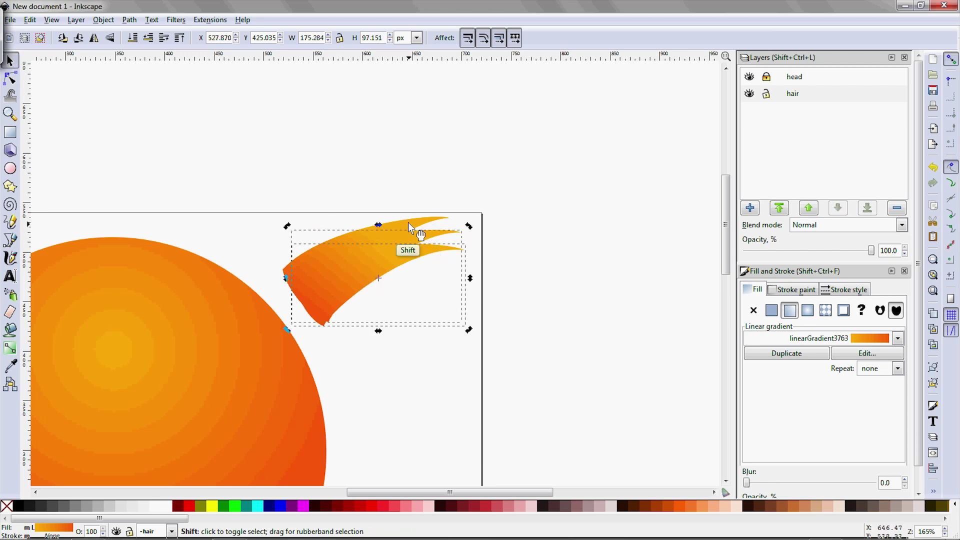
shift+click(408, 223)
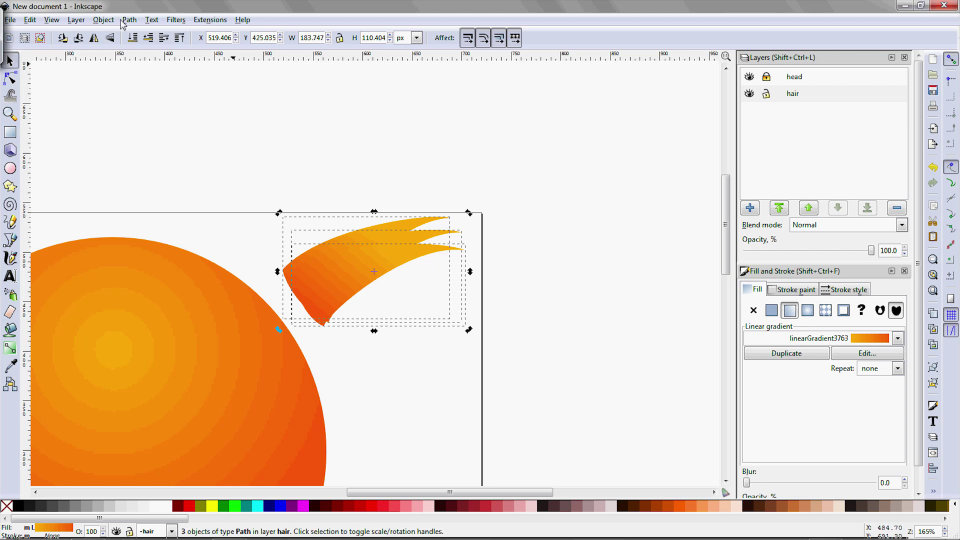
Merge the three spikes into a single hair tuft with Path > Union.
click(103, 20)
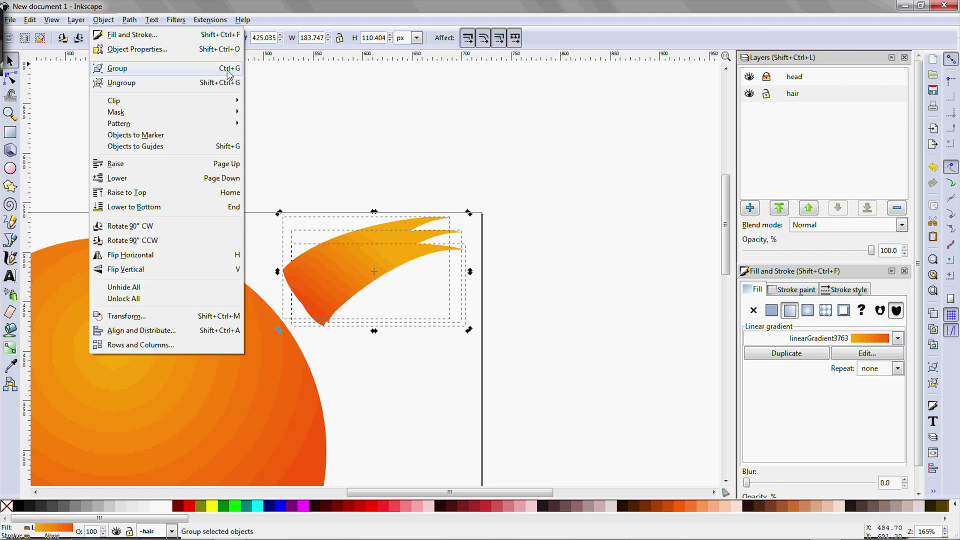
click(230, 70)
drag(365, 254, 372, 260)
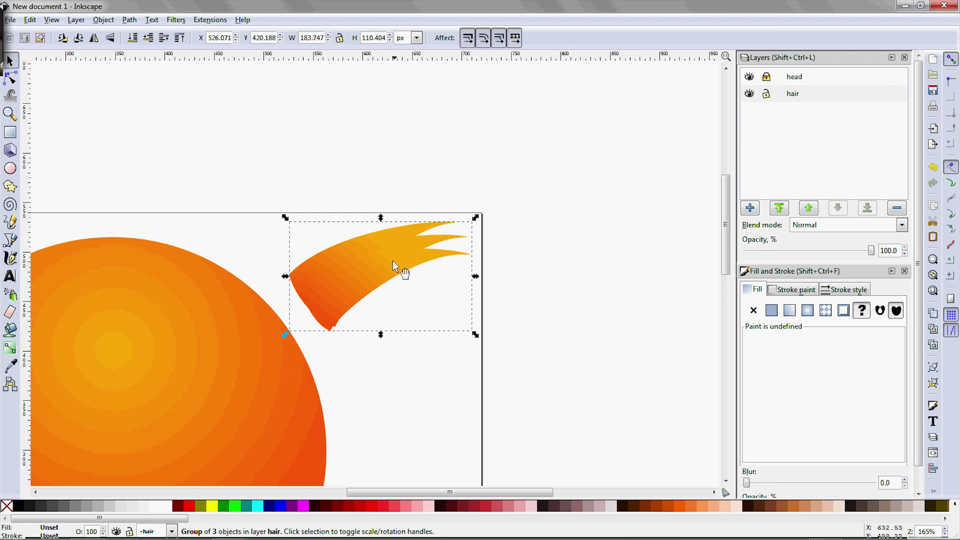
drag(392, 257, 388, 258)
click(104, 20)
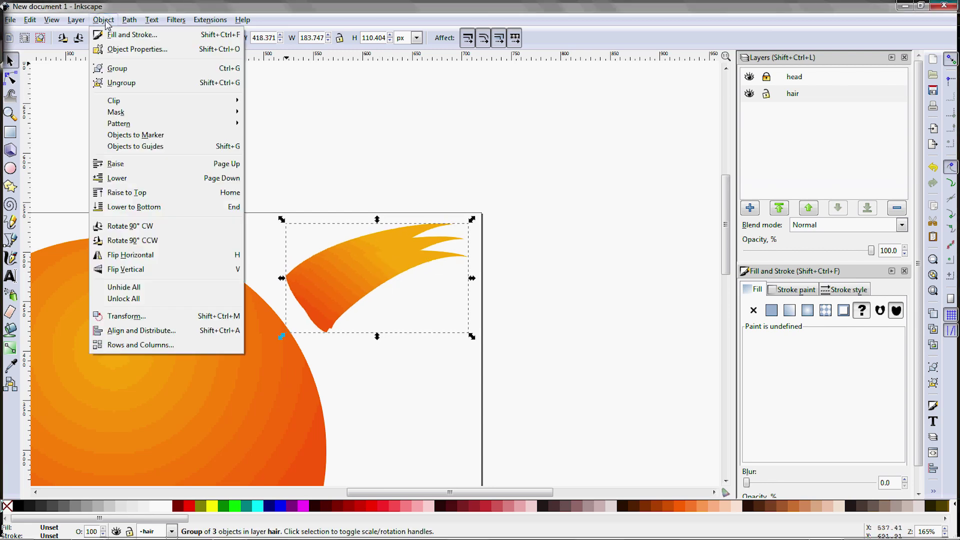
click(135, 84)
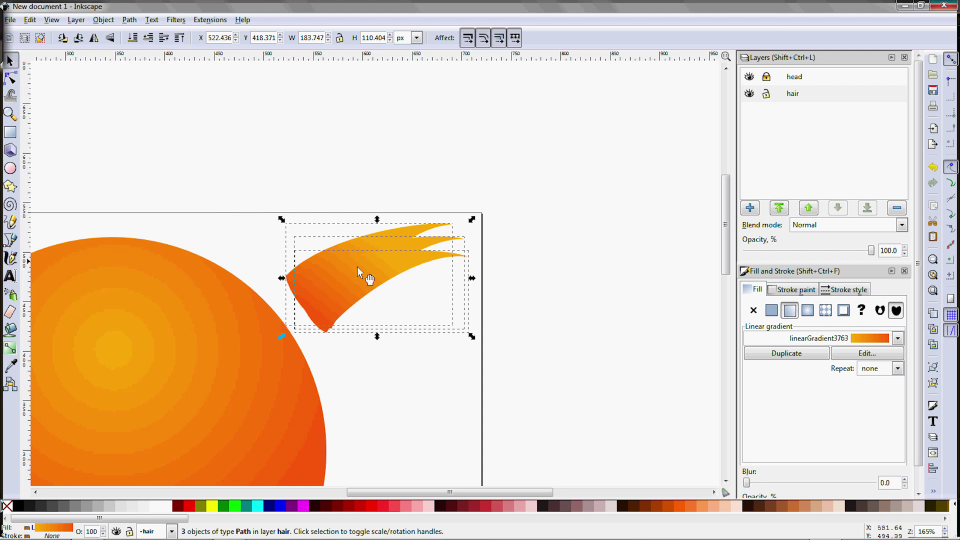
click(129, 20)
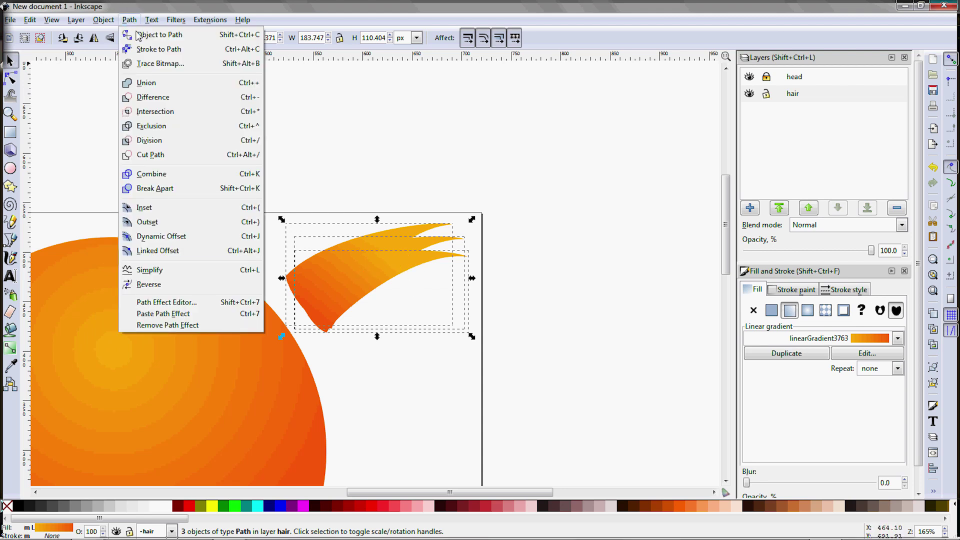
click(158, 86)
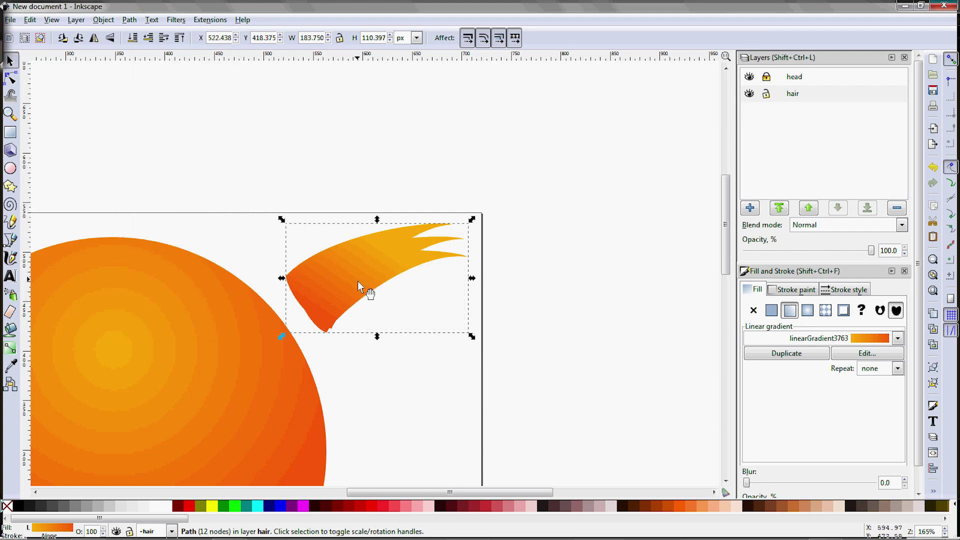
Rotate the tuft and place it on the head's top right.
drag(358, 281, 370, 280)
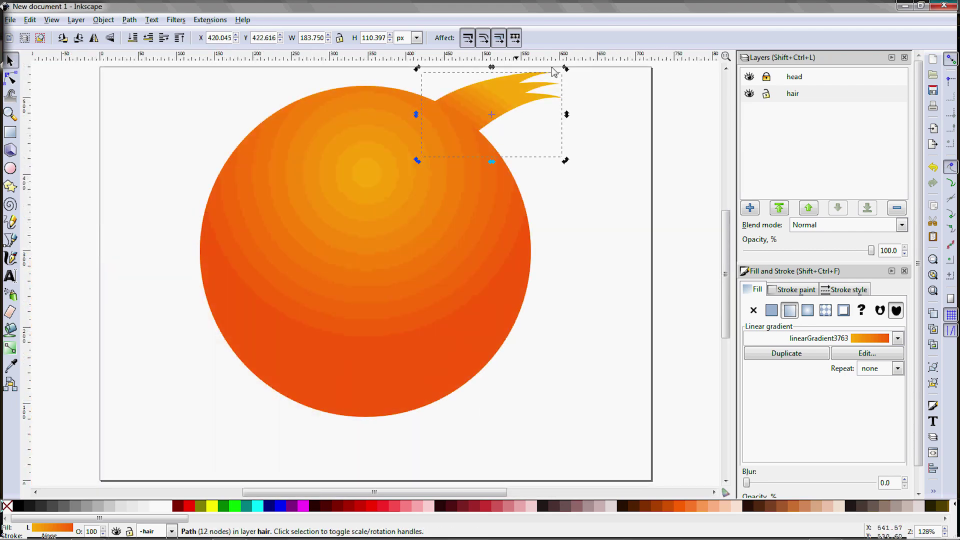
drag(572, 74, 582, 107)
drag(464, 100, 436, 103)
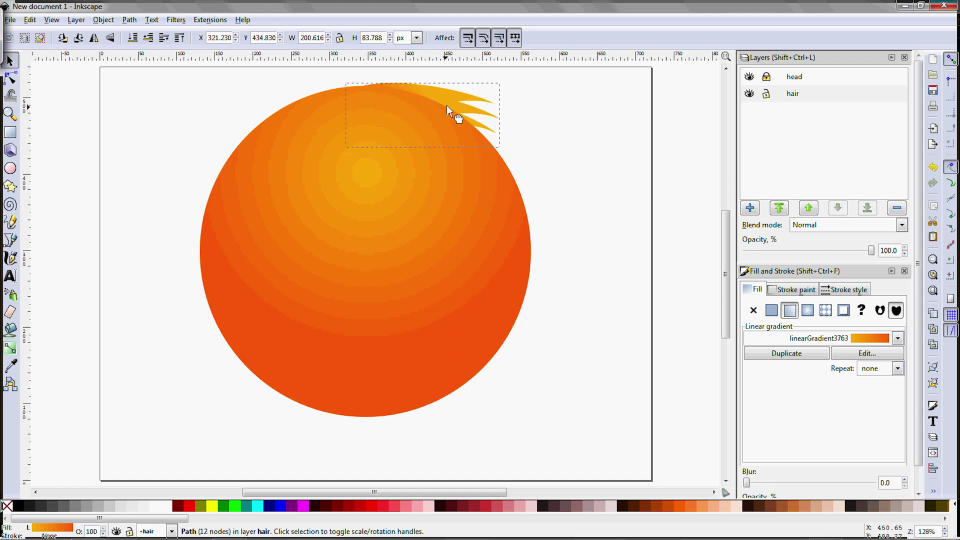
click(449, 107)
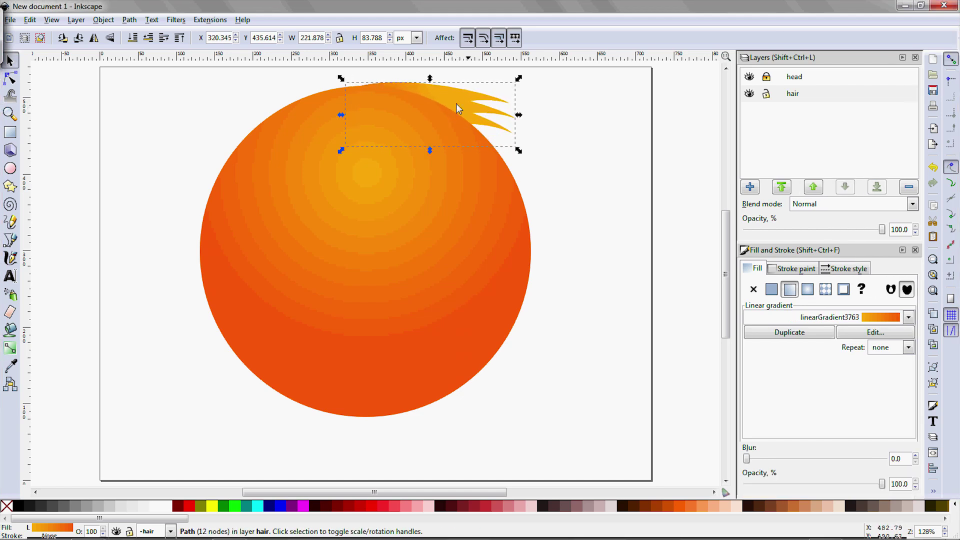
Paste a tuft at the head's lower right and add a horizontally flipped copy on the left.
key(ctrl+v)
drag(549, 219, 213, 325)
click(572, 367)
key(ctrl+d)
key(h)
click(192, 313)
mouse_move(158, 309)
mouse_down()
mouse_move(308, 310)
mouse_move(233, 305)
mouse_move(241, 305)
mouse_up()
Lock the hair layer and make the head layer current.
key(Escape)
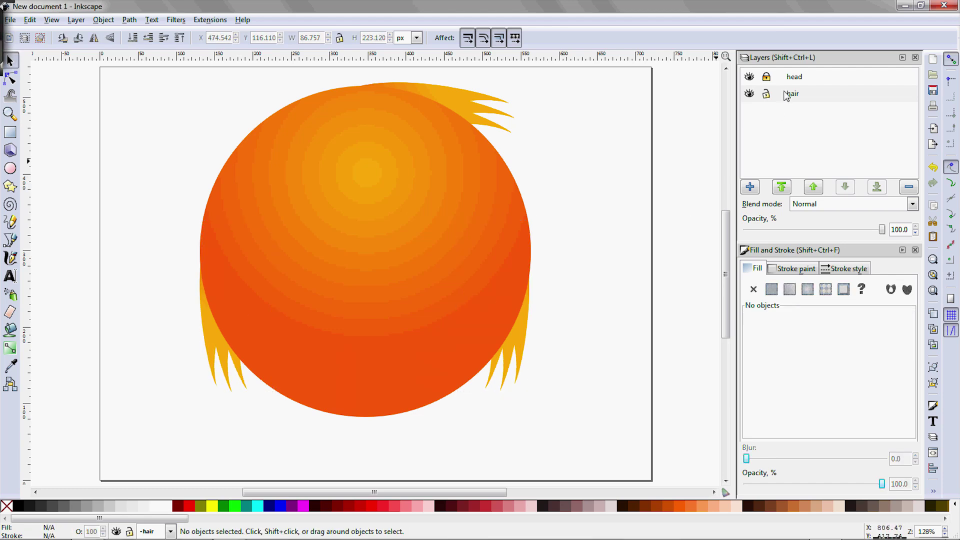
click(770, 96)
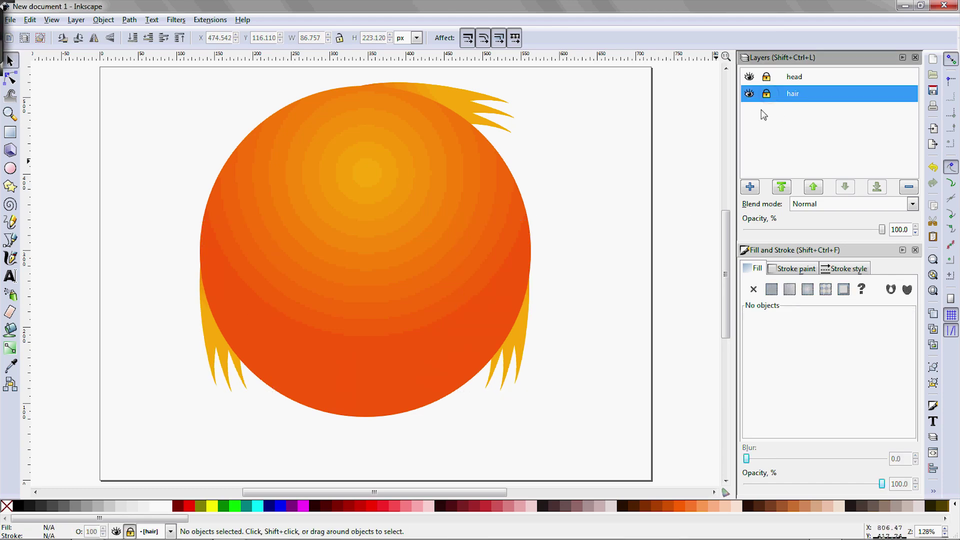
click(584, 155)
click(750, 188)
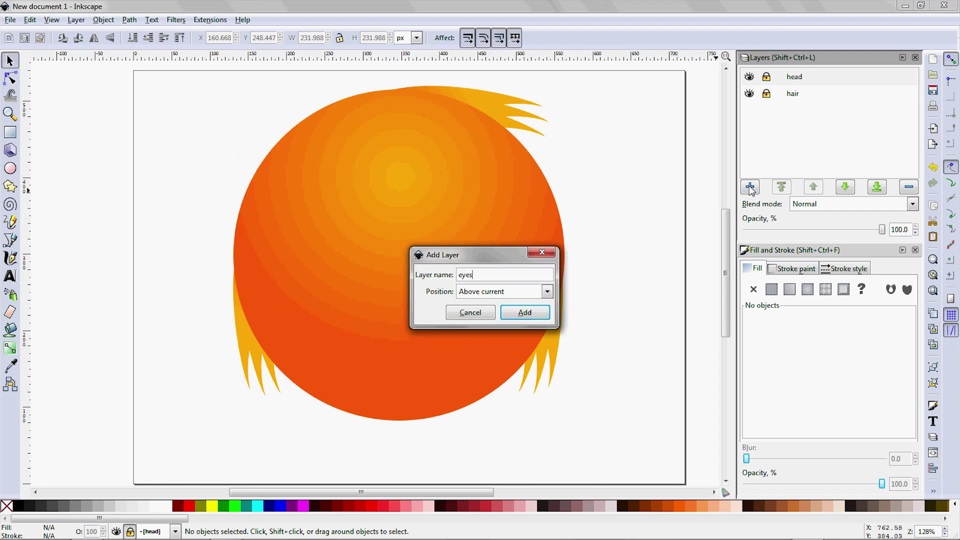
Create the 'eyes' layer and draw a white circle on the head for the eye.
text(eyes)
key(Return)
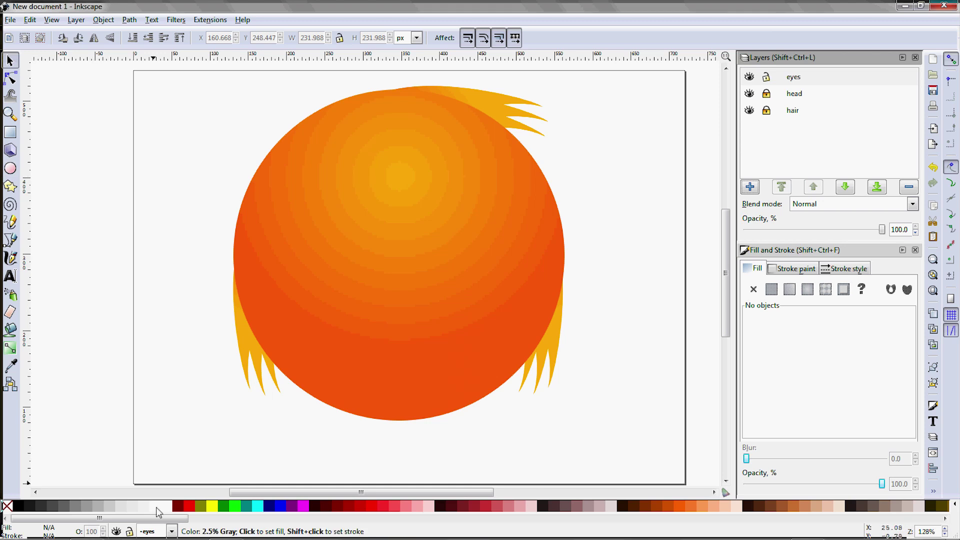
key(e)
mouse_move(336, 225)
mouse_down()
mouse_move(322, 198)
mouse_move(227, 129)
mouse_move(236, 127)
mouse_up()
key(s)
drag(330, 207, 377, 223)
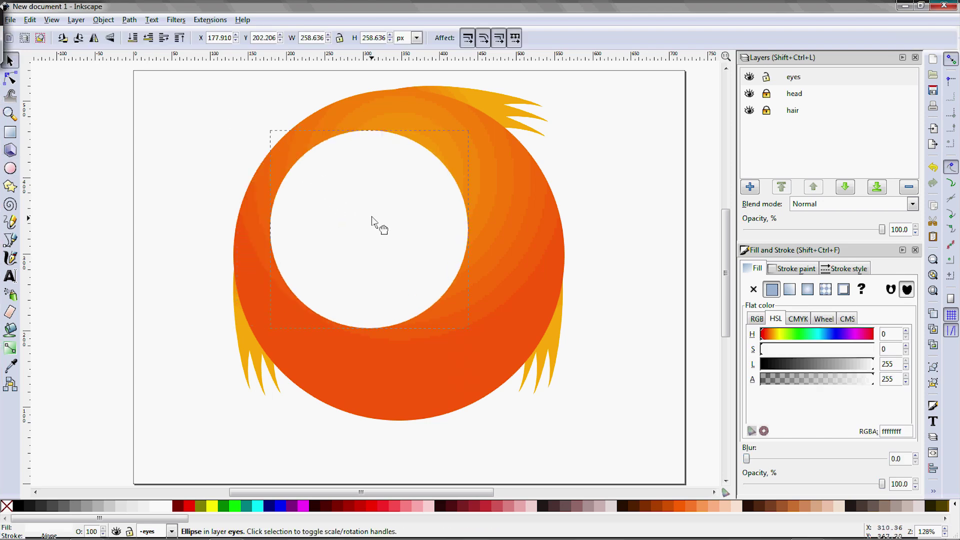
Fill the eye circle with a radial gradient whose outer stop is opaque light grey ececec.
click(806, 292)
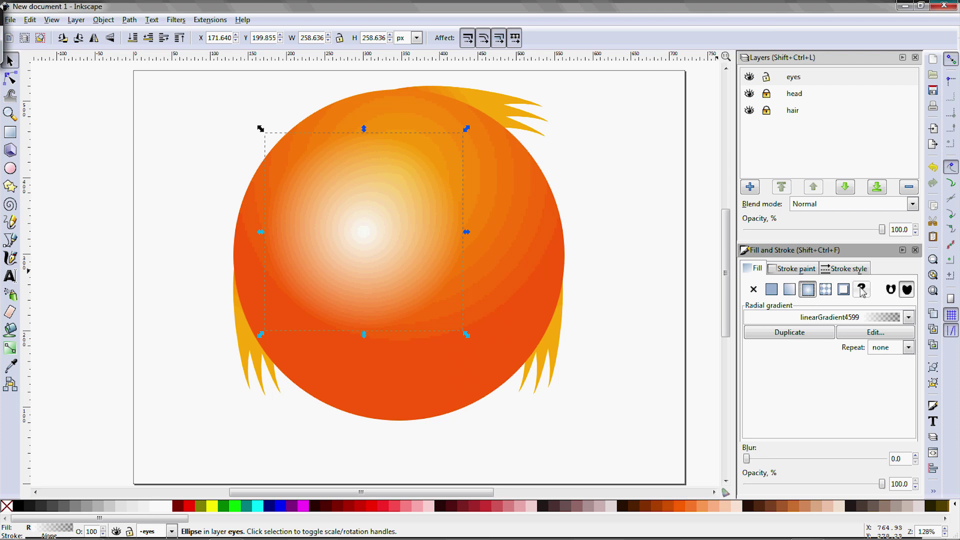
click(868, 333)
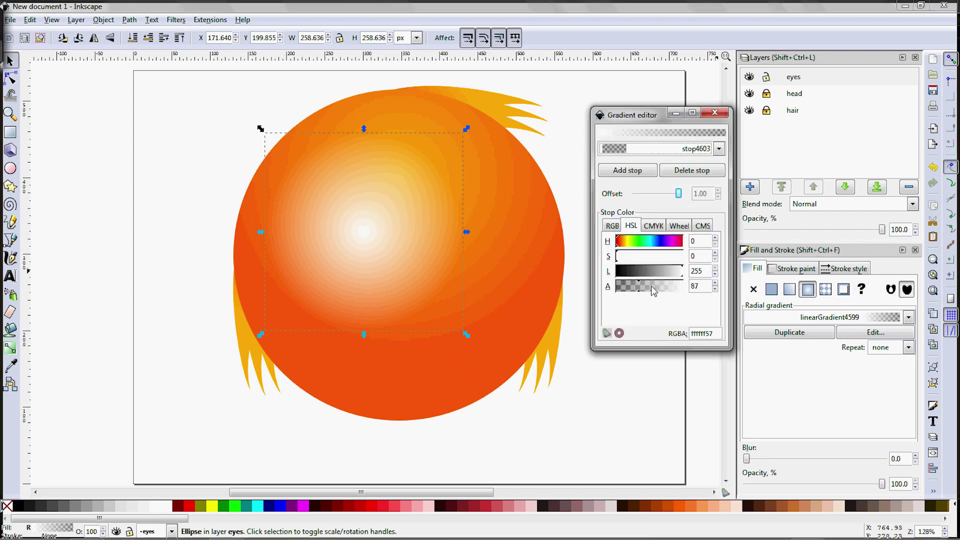
click(675, 273)
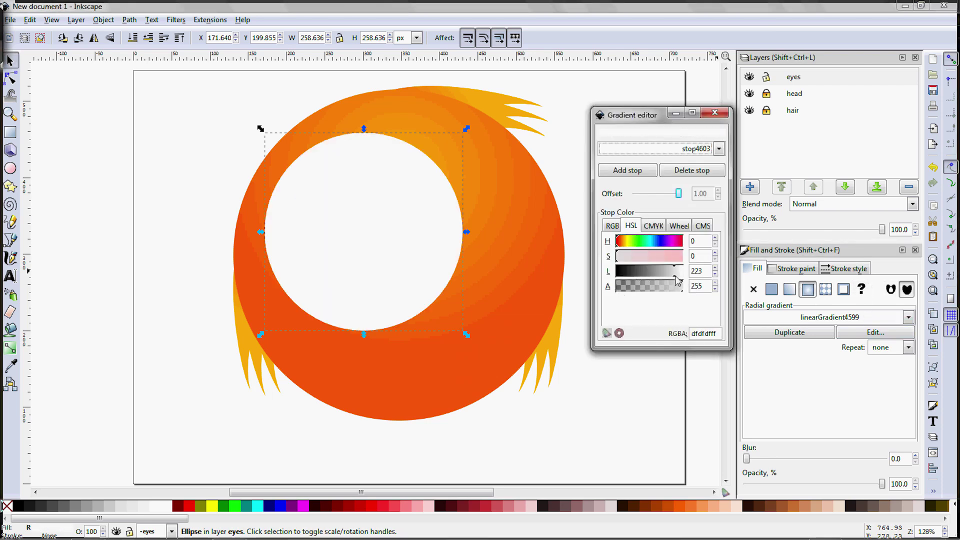
click(716, 268)
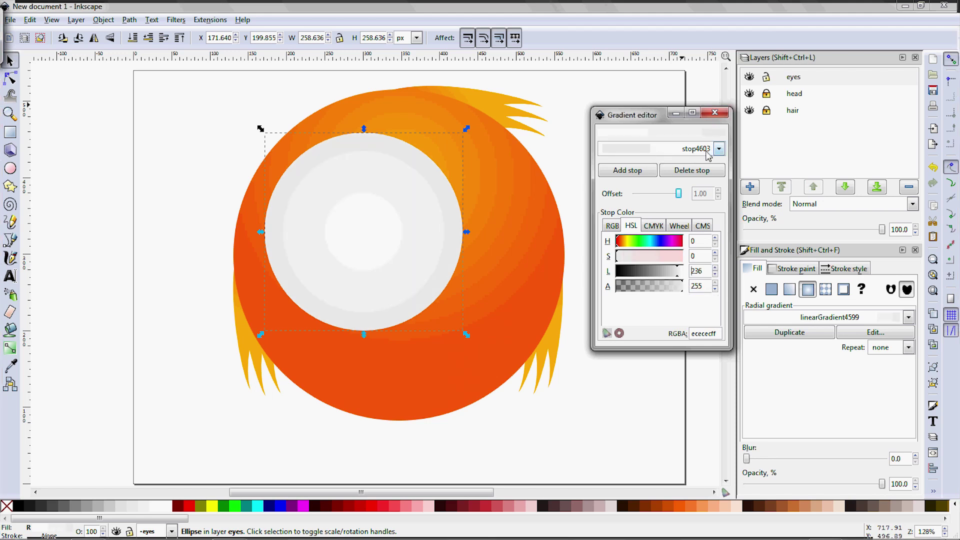
Draw an iris circle inside the eye and give it a lightened blue radial gradient.
click(715, 113)
key(e)
key(Escape)
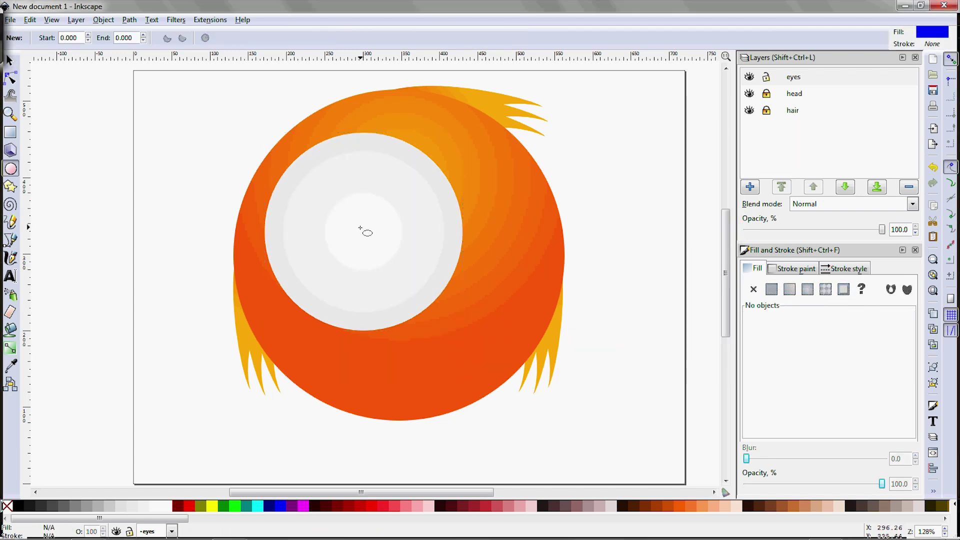
drag(360, 229, 303, 173)
key(s)
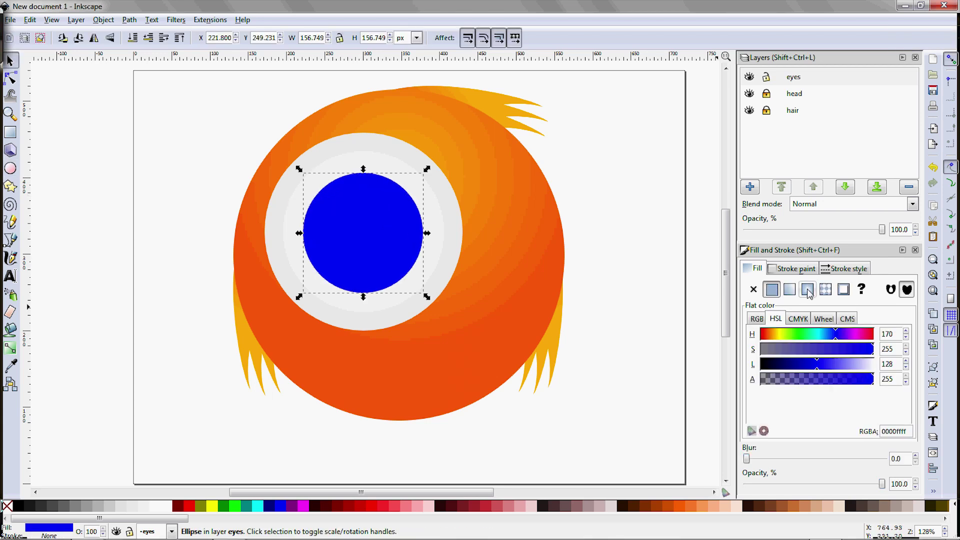
click(807, 289)
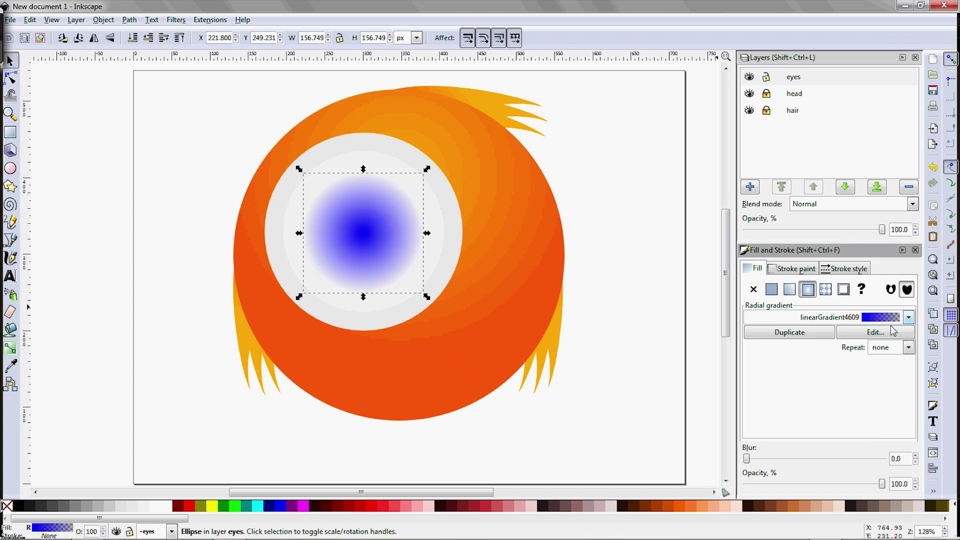
click(874, 332)
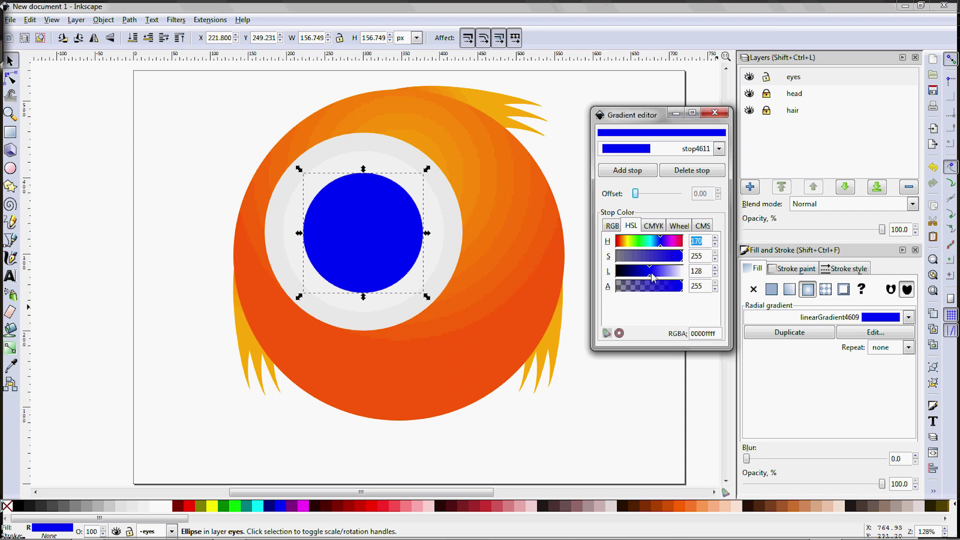
click(659, 273)
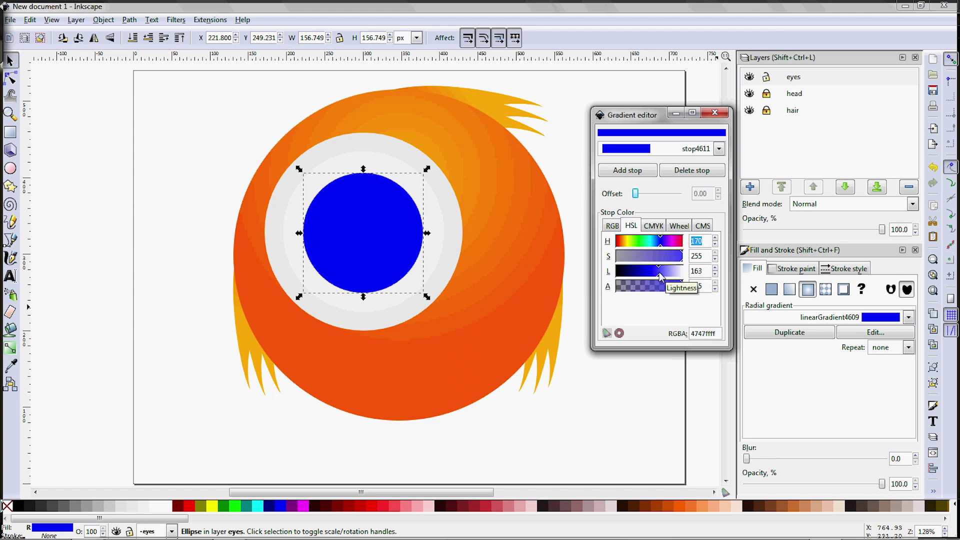
drag(660, 273, 663, 271)
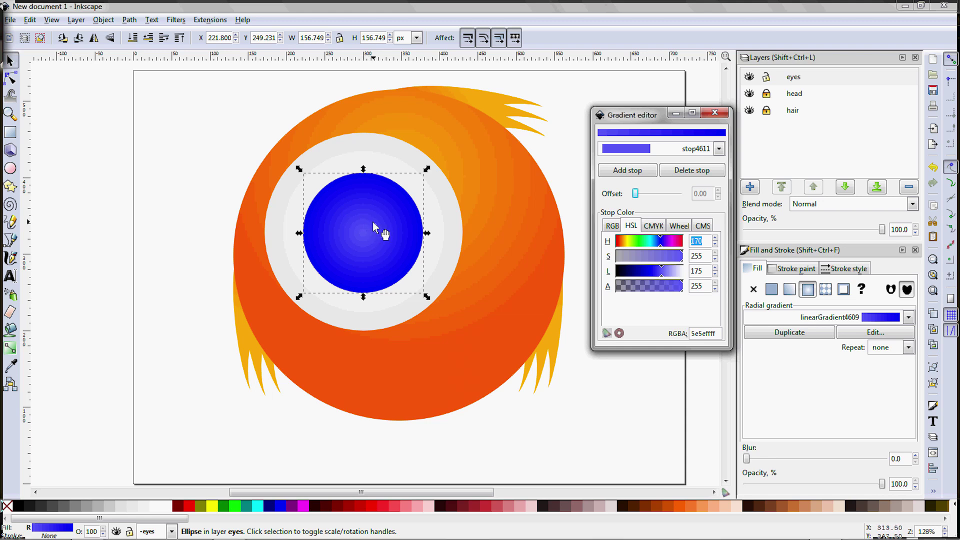
Shift the iris highlight up-right, shrink the iris to about 90.914 px, and draw a black pupil.
key(g)
drag(363, 234, 388, 207)
drag(393, 148, 389, 202)
key(s)
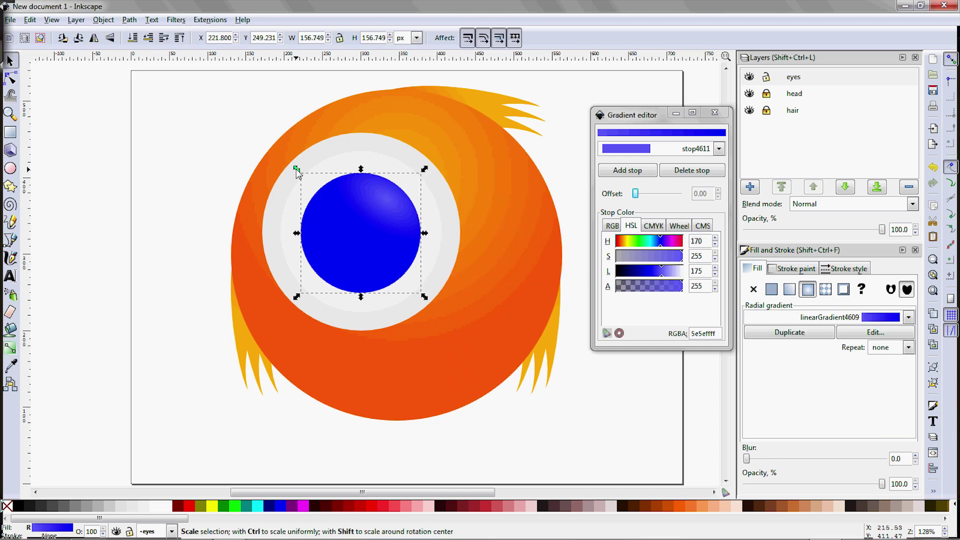
drag(297, 171, 309, 193)
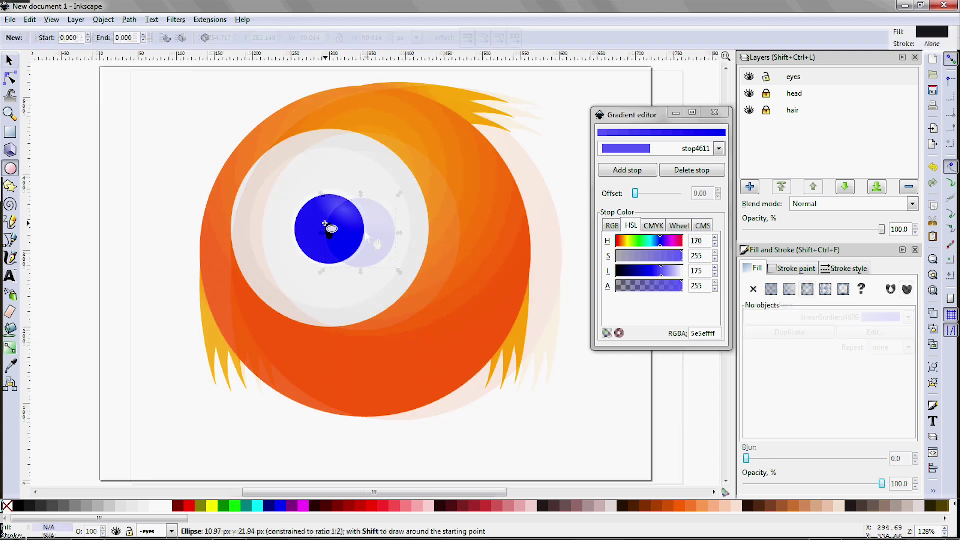
drag(338, 239, 314, 215)
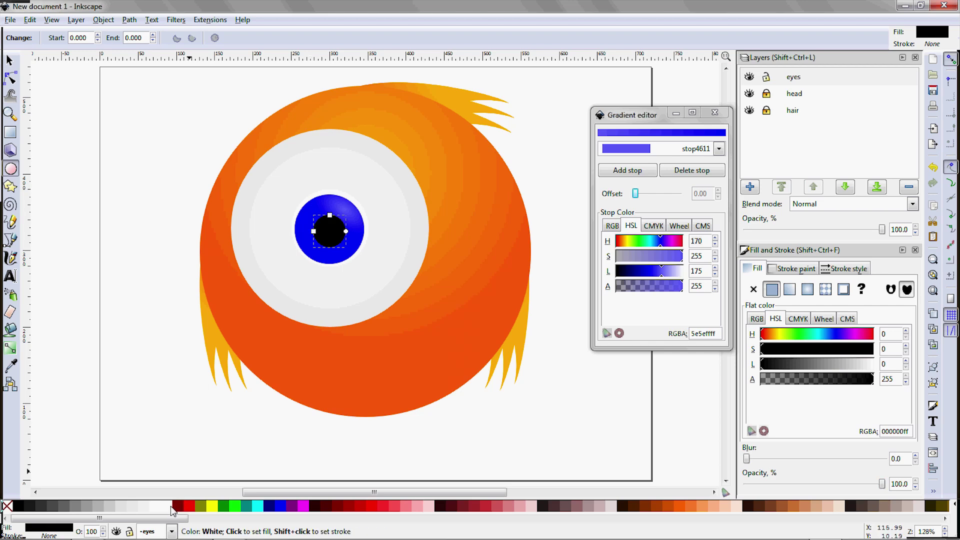
key(plus)
key(plus)
key(plus)
key(plus)
Draw a small white highlight ellipse on the pupil and tilt it about 51 degrees.
key(Escape)
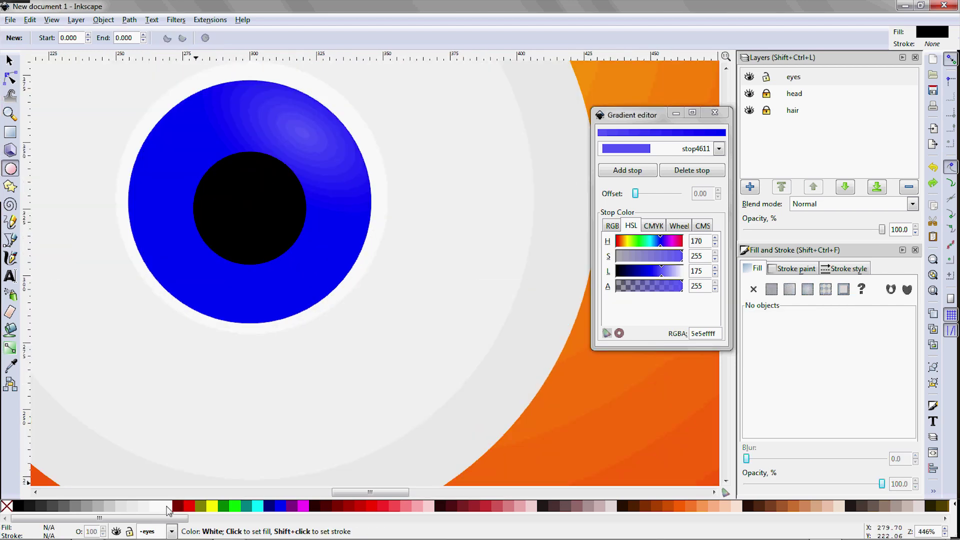
click(167, 507)
drag(260, 189, 280, 172)
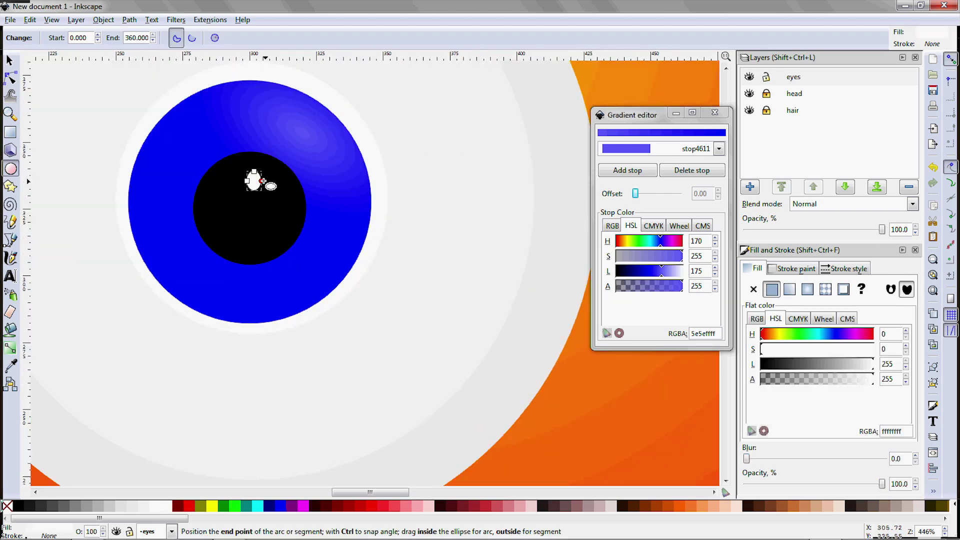
key(s)
click(276, 180)
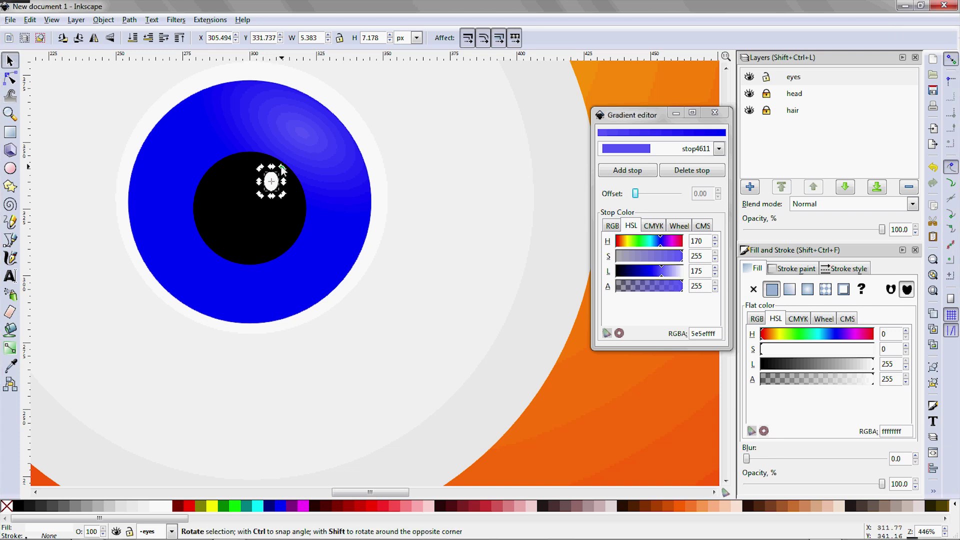
drag(280, 172, 271, 166)
Group the highlight, pupil and blue iris, then nudge the group within the eye.
shift+click(268, 191)
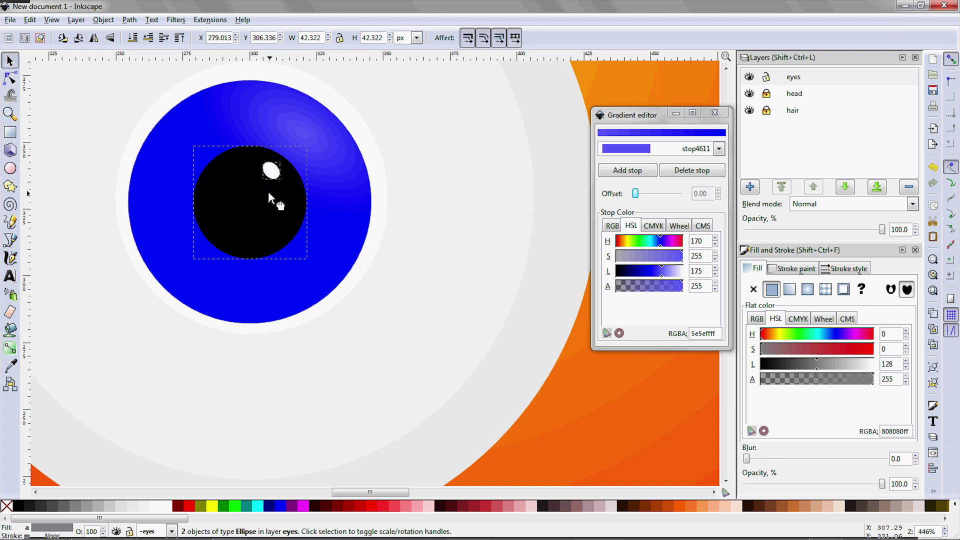
shift+click(288, 113)
click(103, 20)
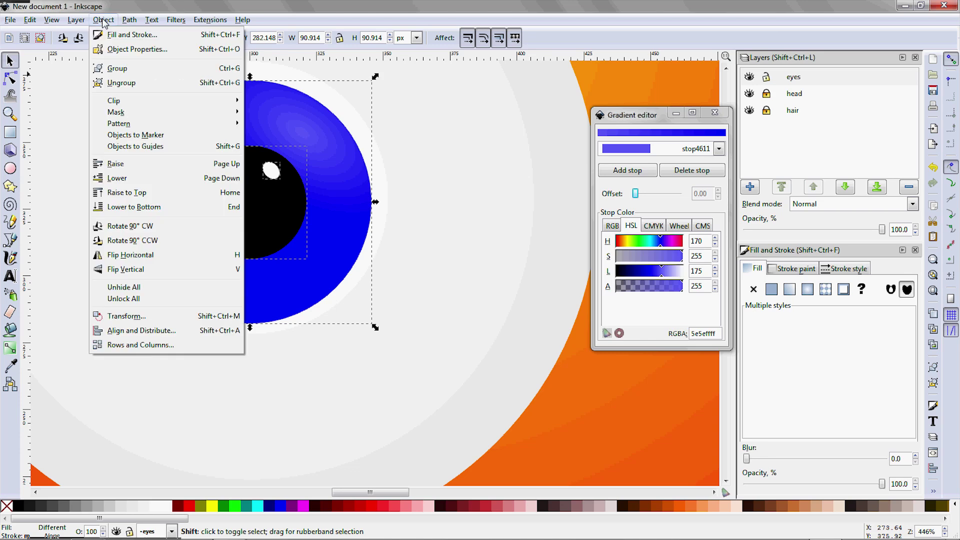
click(128, 73)
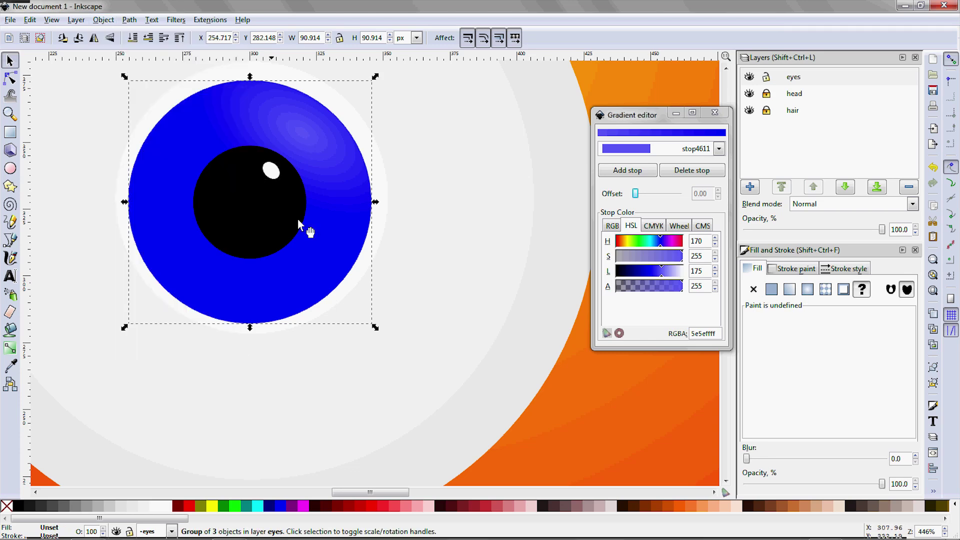
mouse_move(282, 236)
mouse_down()
mouse_move(286, 224)
mouse_move(278, 248)
mouse_move(282, 239)
mouse_up()
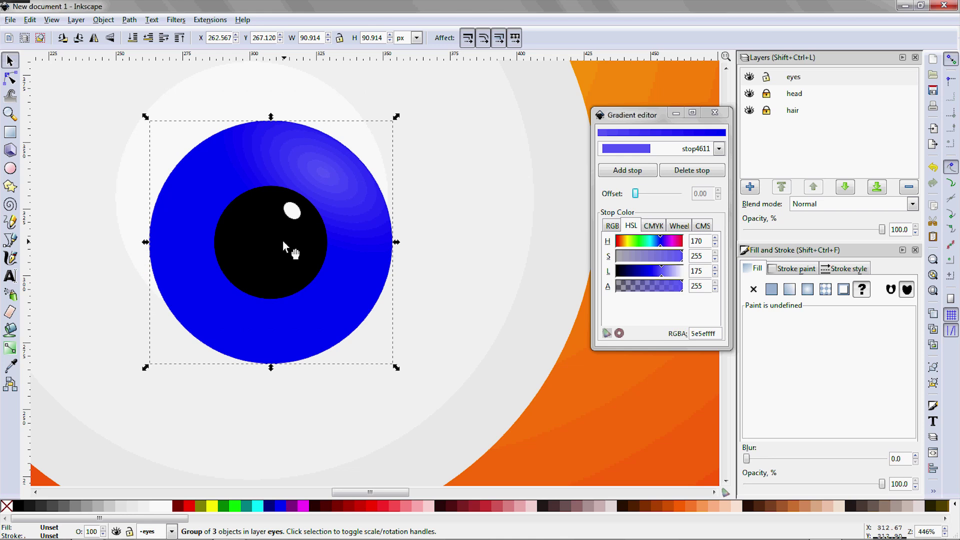
Shrink the white of the eye slightly, to about 164.521 px.
key(5)
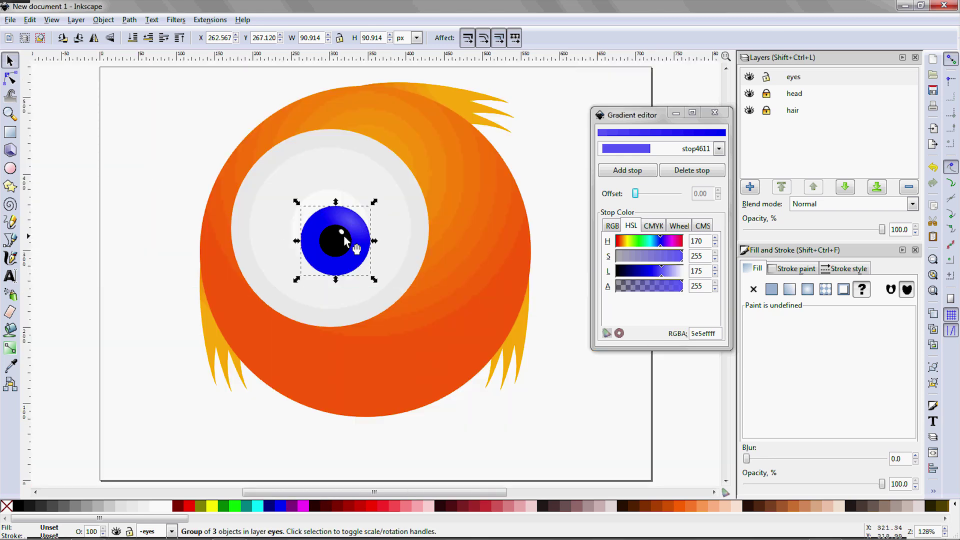
ctrl+click(326, 182)
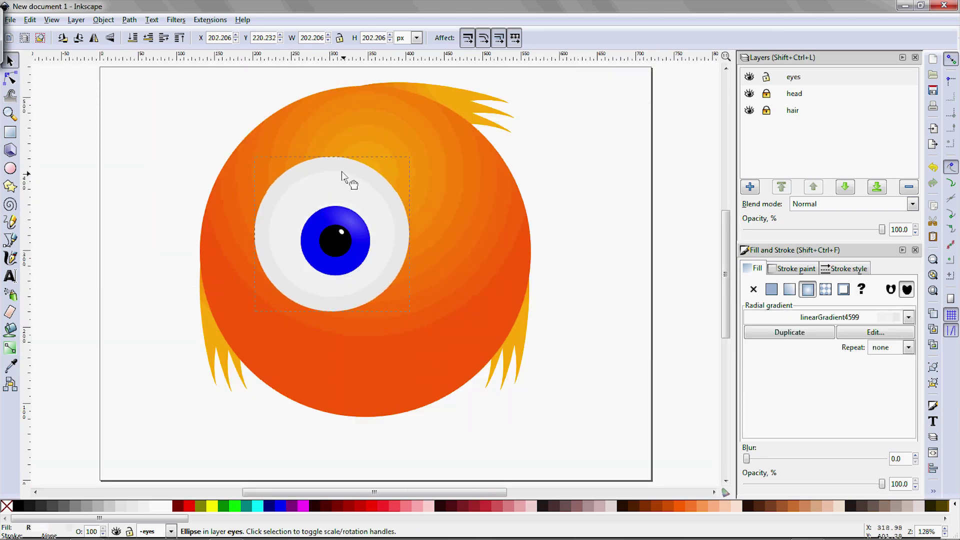
scroll(341, 170, up, 3)
mouse_move(341, 170)
mouse_down()
mouse_move(368, 147)
mouse_move(342, 176)
mouse_up()
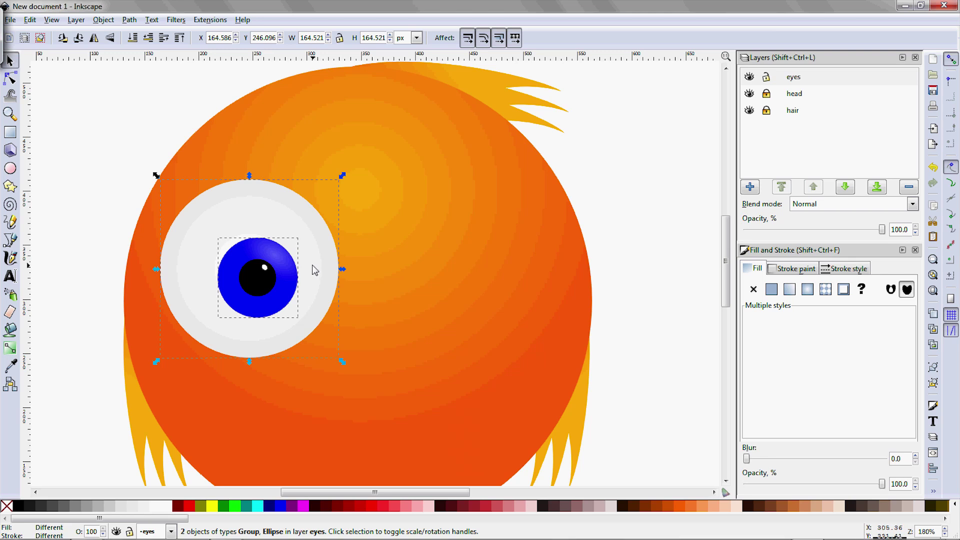
Place a second eye to the right, lock the eyes layer, and add a layer named 'beak'.
drag(313, 264, 530, 264)
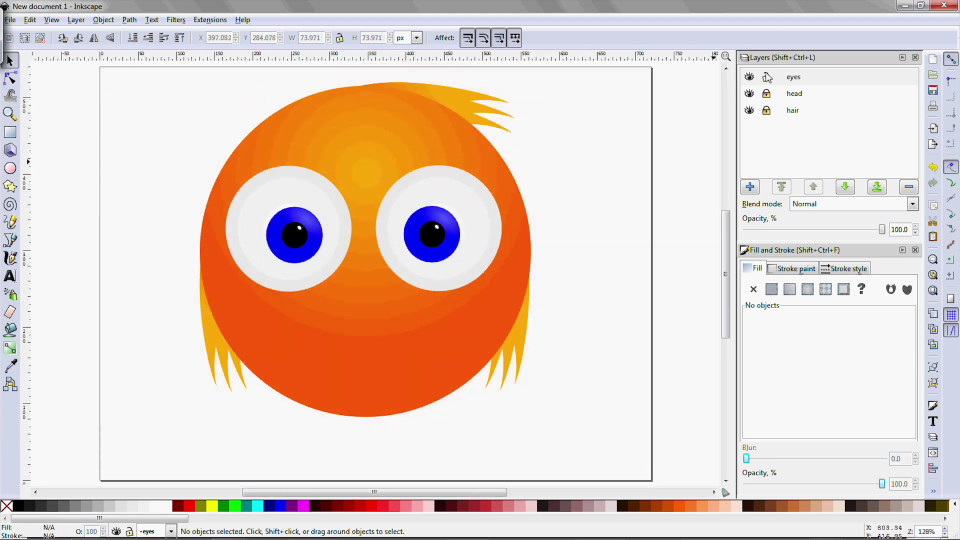
click(767, 76)
click(750, 186)
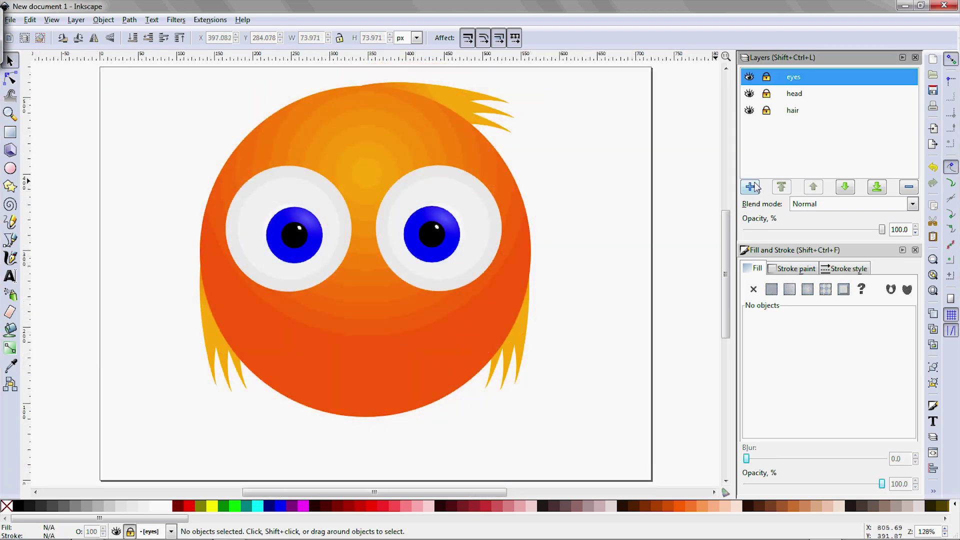
text(beak)
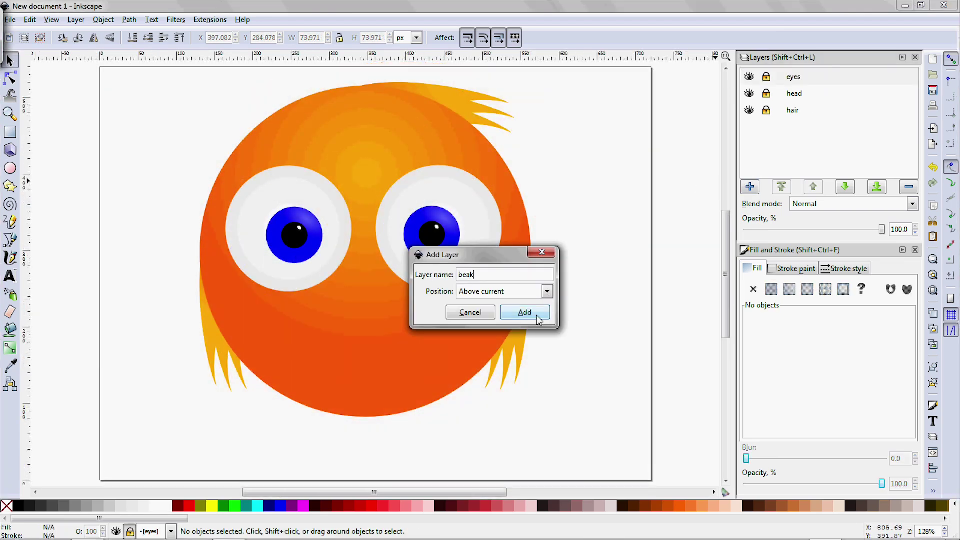